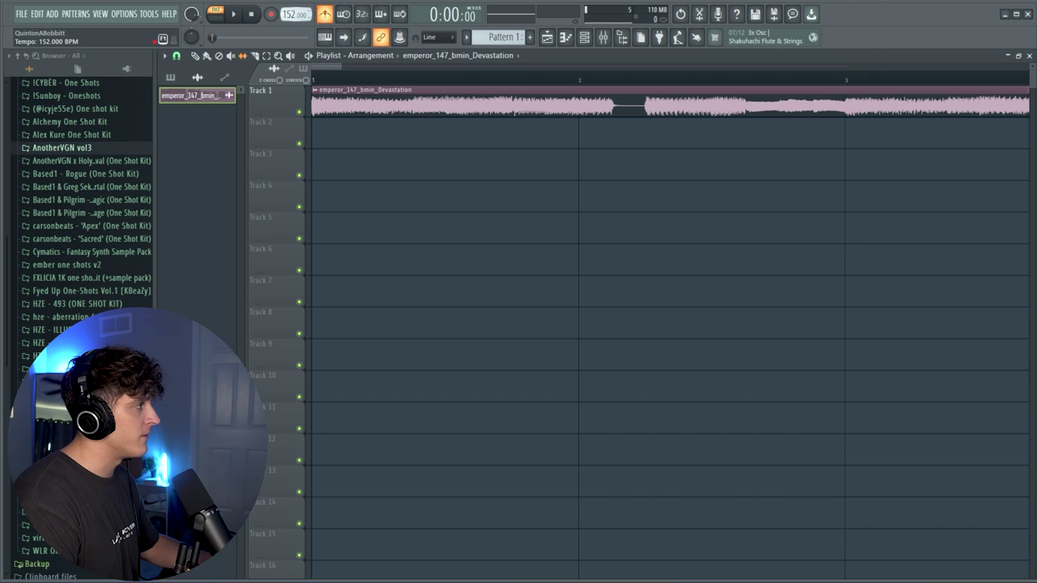
Step: Open the emperor_147_bmin_Devastation clip's channel settings and review its time-stretching options
scroll(405, 89, down, 5)
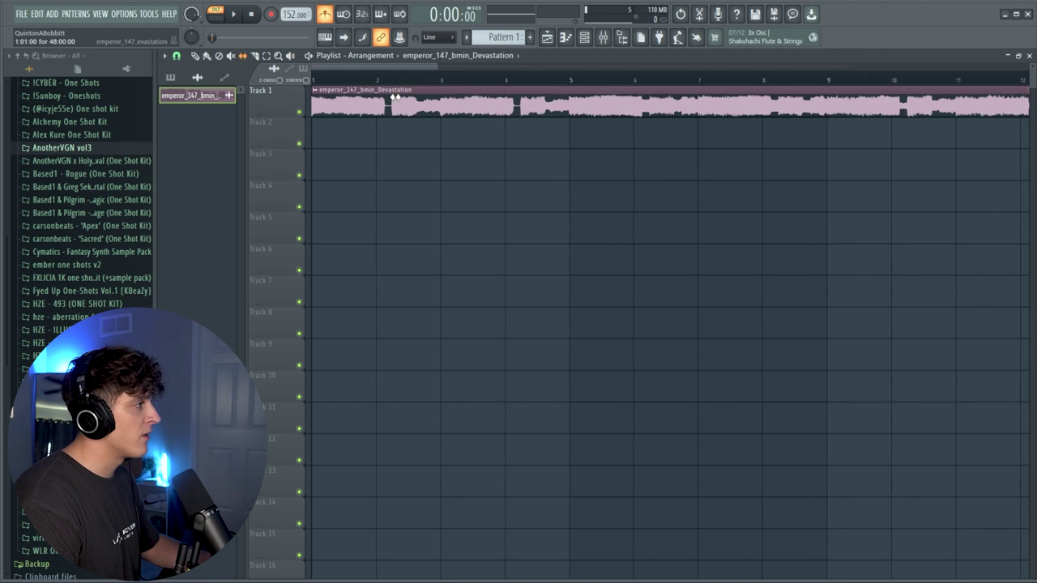
double_click(398, 102)
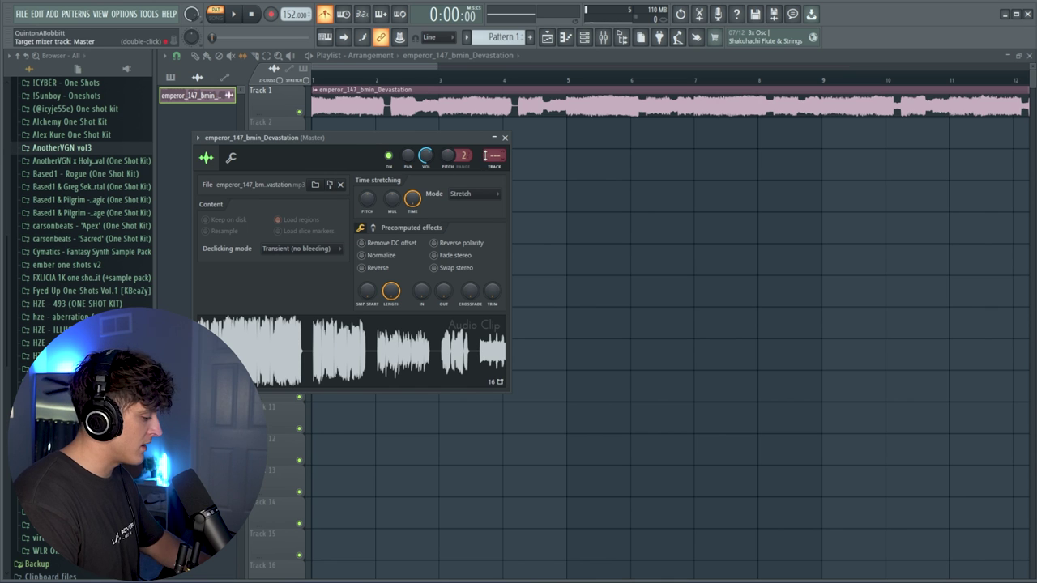
click(504, 137)
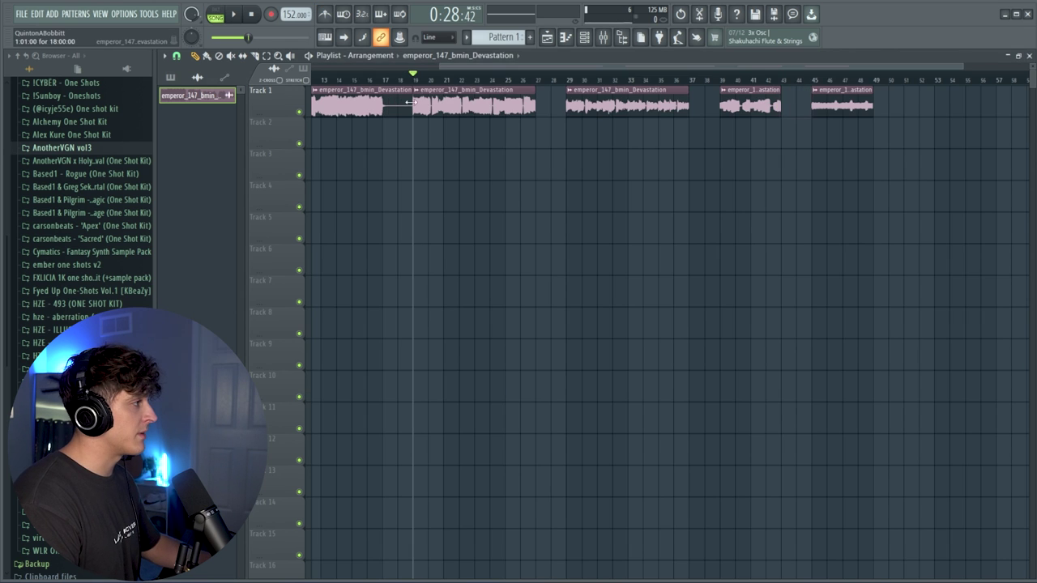
Step: Delete the leading section of the sliced audio clip on Track 1, ahead of the section starting at bar 19
right_click(407, 103)
drag(501, 67, 412, 66)
scroll(528, 81, down, 2)
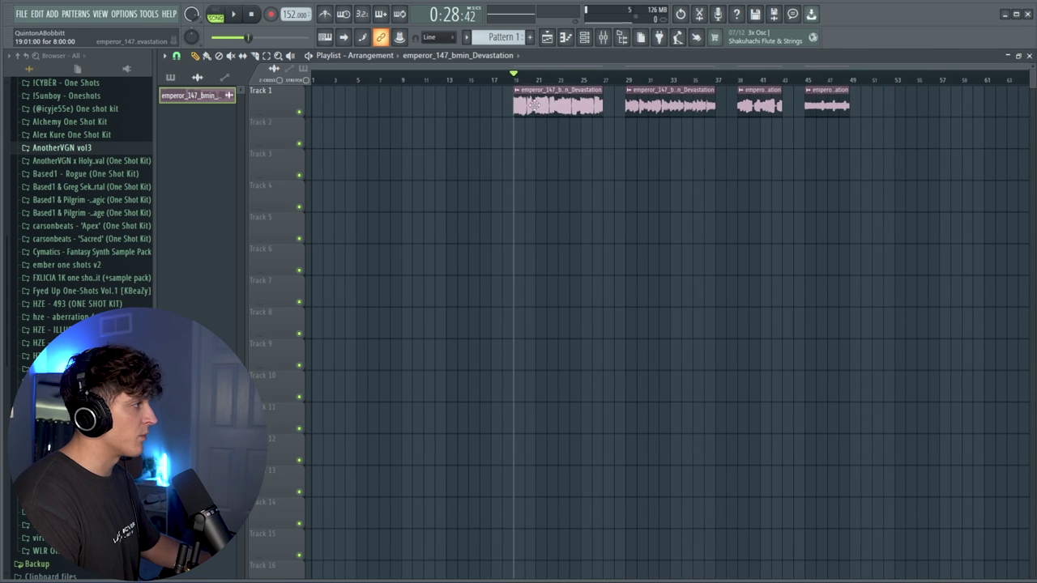
Step: Stack the four remaining audio sections on Tracks 1 to 4, each starting at bar 1
drag(541, 106, 338, 106)
drag(685, 107, 370, 138)
drag(759, 106, 747, 107)
drag(441, 274, 395, 172)
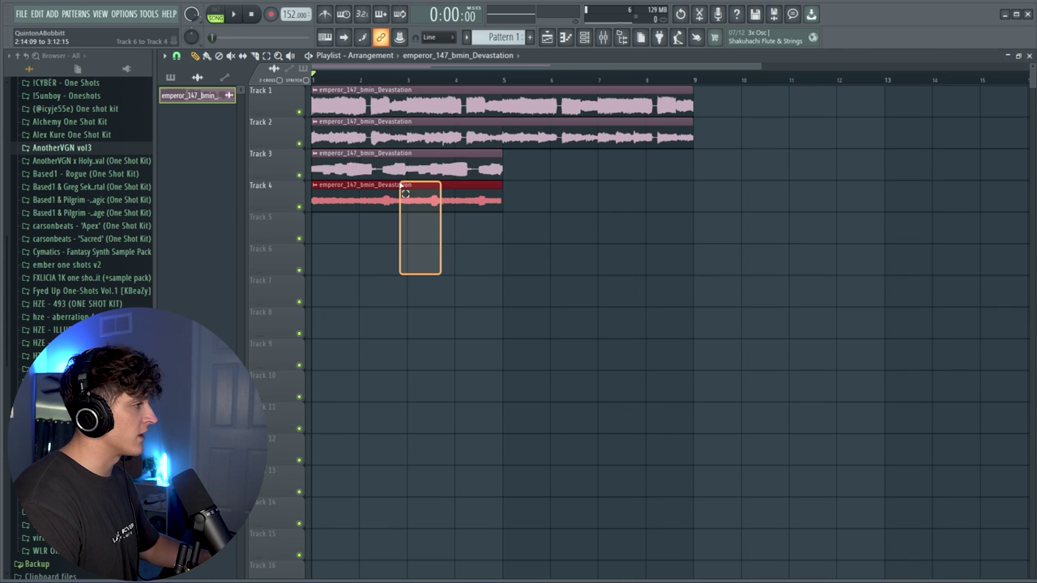
ctrl+click(504, 324)
scroll(348, 82, down, 2)
Step: Route the audio clip to mixer insert 1 and load Fruity parametric EQ 2 into its first effect slot
double_click(380, 105)
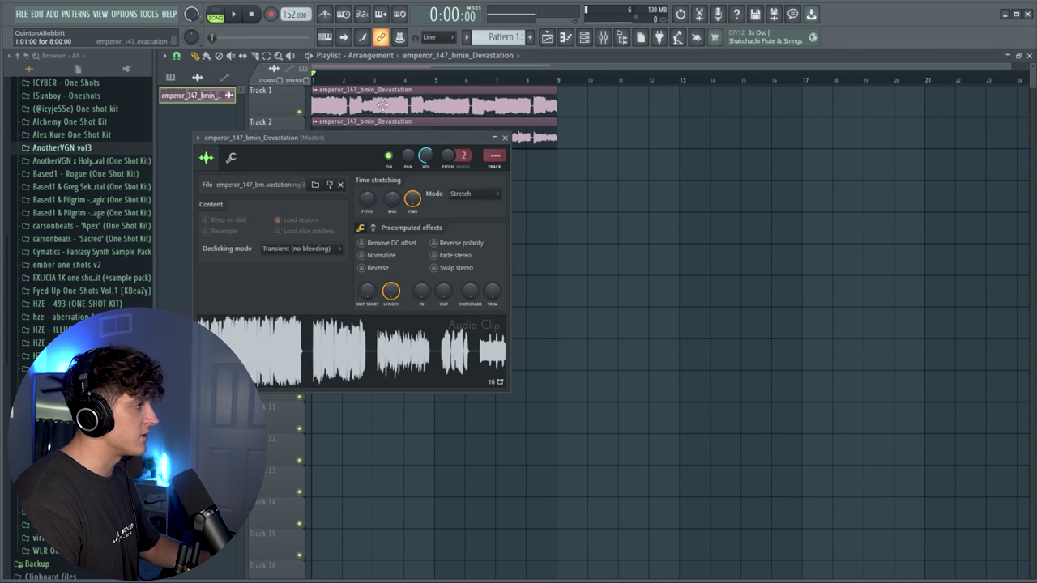
click(504, 138)
key(F9)
click(908, 158)
mouse_move(897, 174)
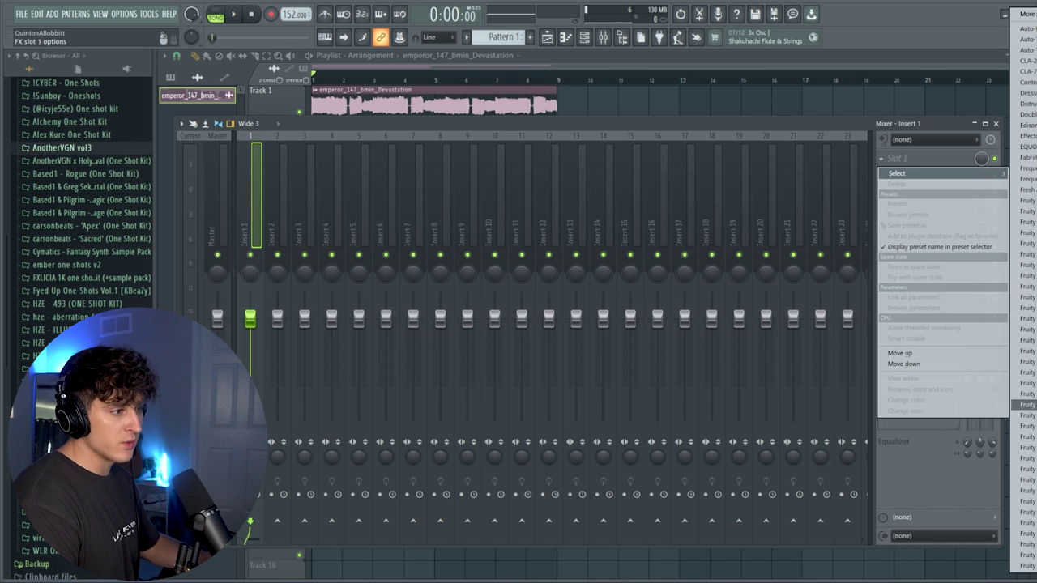
click(1025, 459)
click(603, 167)
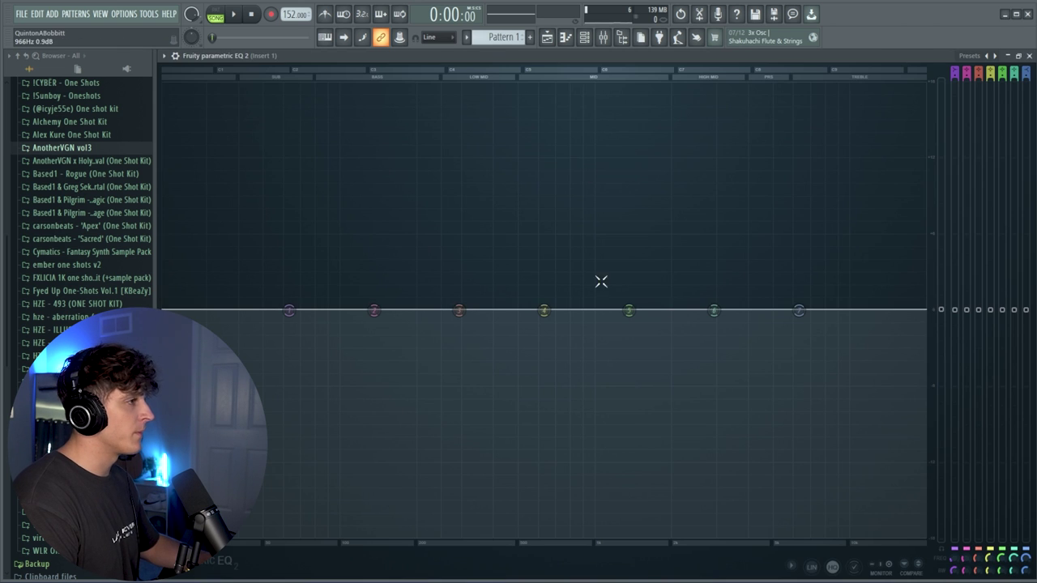
click(1019, 57)
Step: Apply the 20Hz - 18kHz cut EQ preset and raise the Band 1 high-pass cutoff to just above 116 Hz
click(580, 167)
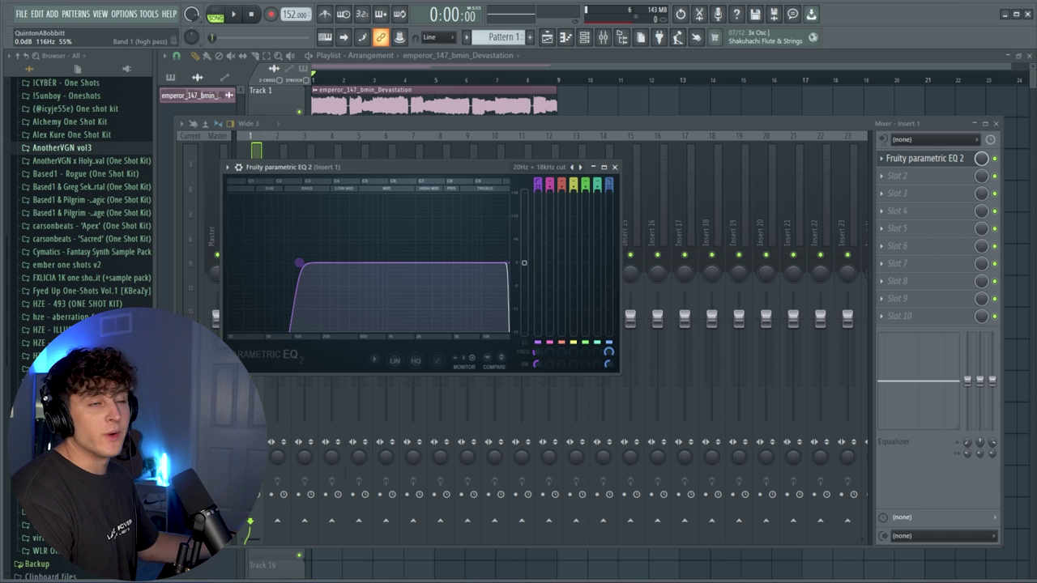
drag(300, 263, 303, 263)
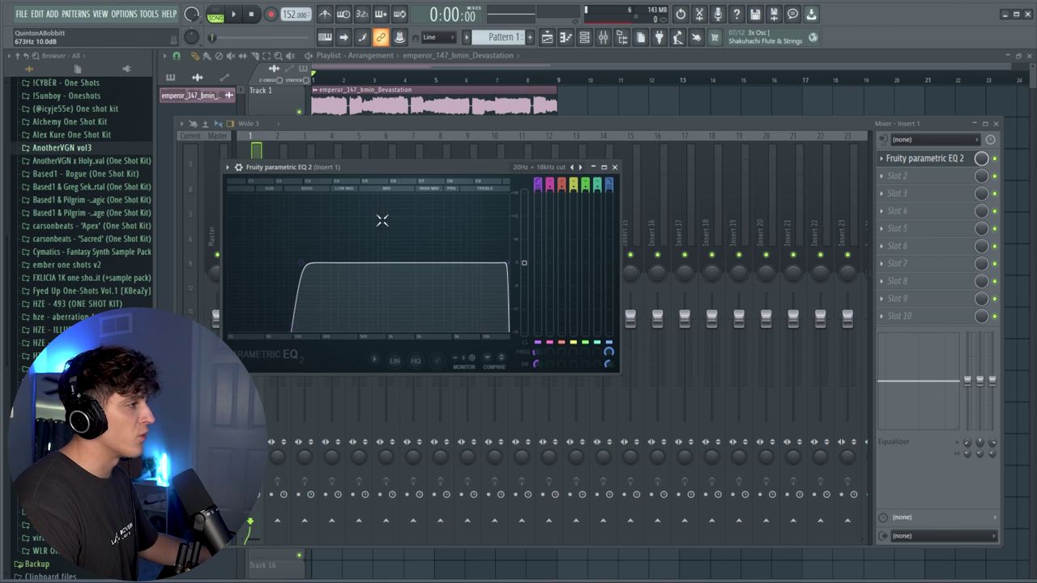
click(614, 167)
key(F9)
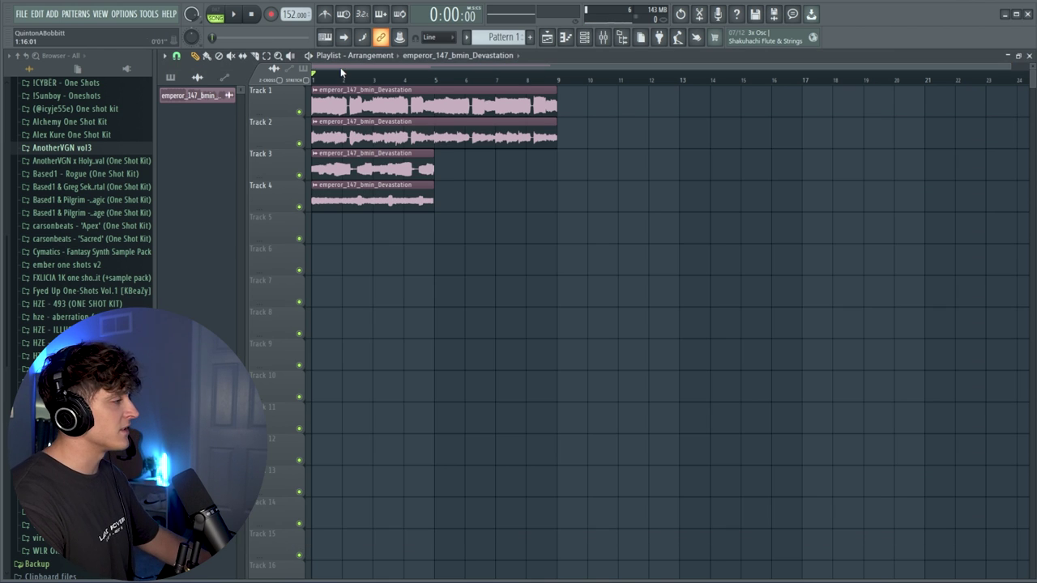
Step: Play the stacked sections and audition the Track 3 stem on its own
key(space)
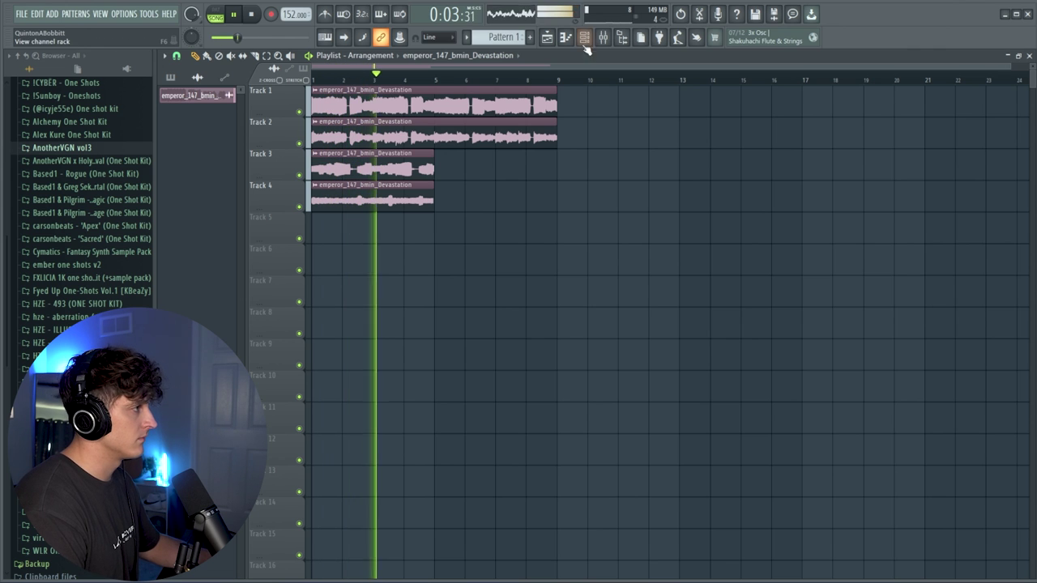
right_click(300, 176)
right_click(300, 176)
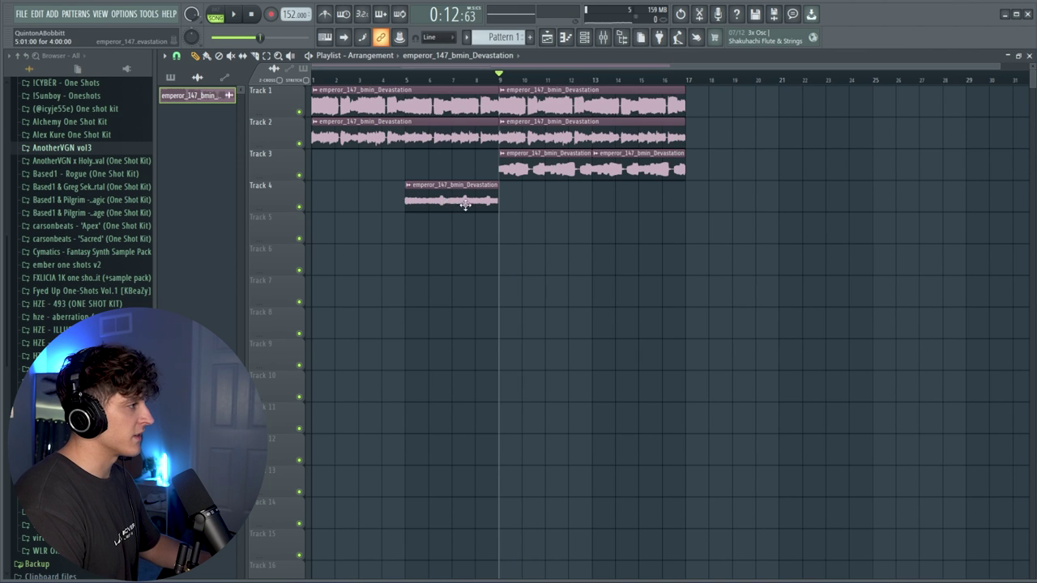
Step: Repeat the Track 1 and 2 stems through bar 24 and place the Track 4 stem at bars 5, 17 and 21
drag(438, 204, 738, 203)
drag(702, 139, 616, 92)
key(ctrl+b)
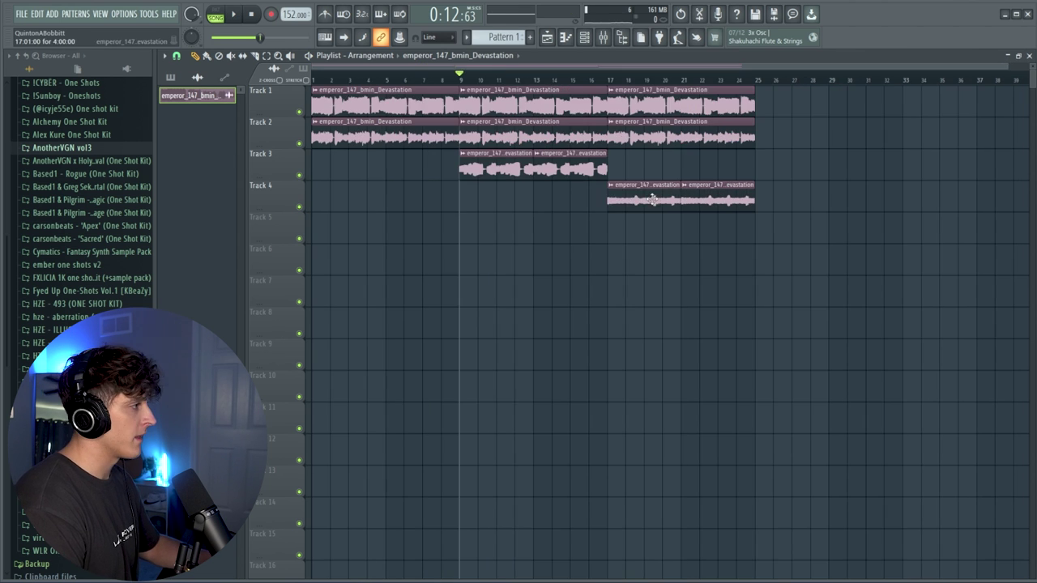
drag(415, 200, 453, 204)
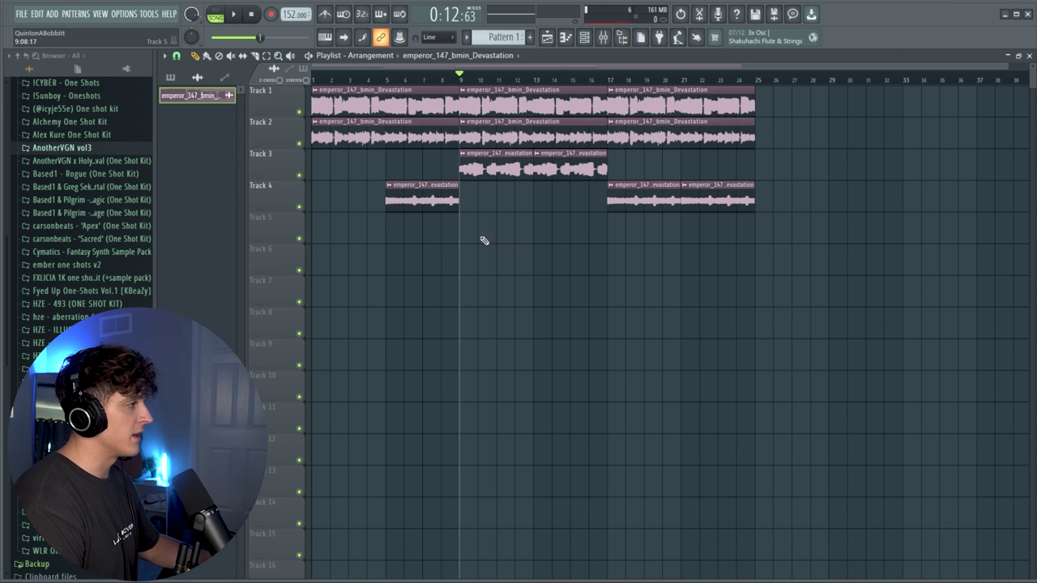
Step: Select bars 9 to 16 for playback and place Pattern 1 on Track 4 at bar 9
drag(467, 84, 595, 85)
click(171, 76)
click(467, 200)
Step: Show the Unsorted channels and add the "snare - kant change" sample from the CYBER drum kit to the channel rack
key(F6)
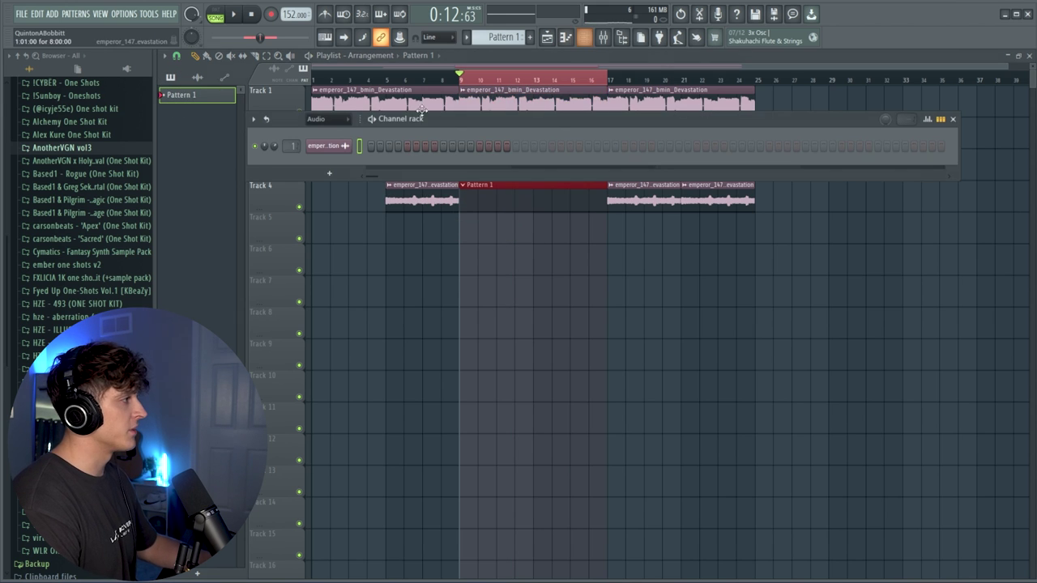
click(343, 122)
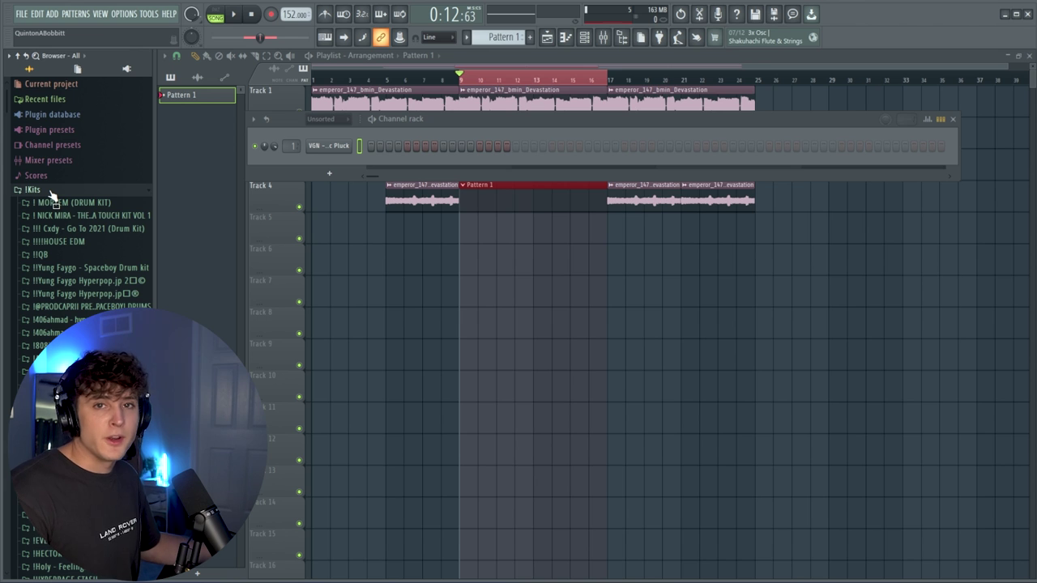
click(39, 255)
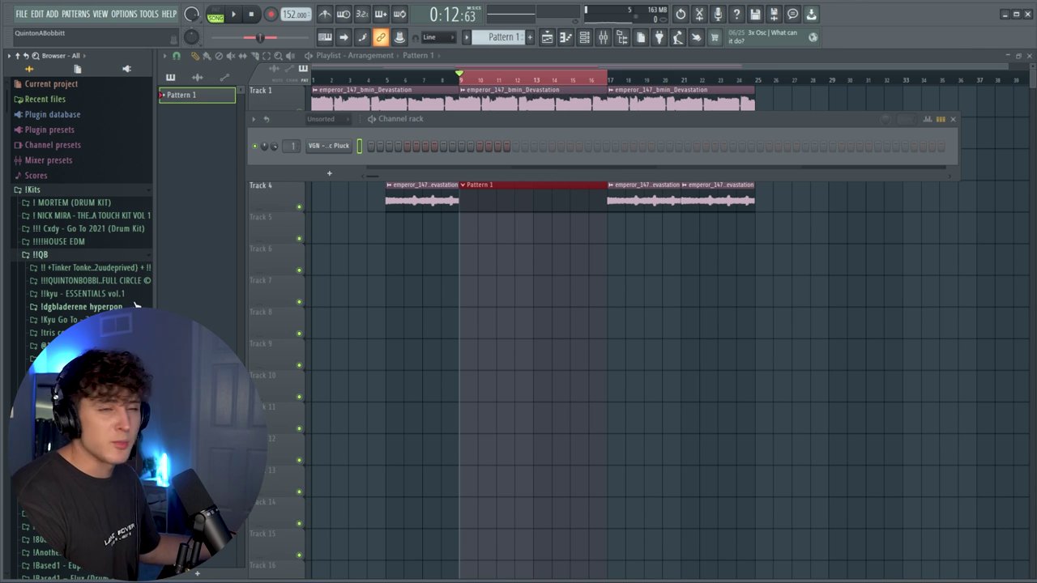
scroll(136, 306, down, 3)
click(71, 365)
click(72, 378)
click(72, 378)
drag(77, 392, 279, 165)
Step: Open the snare's channel settings and look over its miscellaneous functions
click(324, 165)
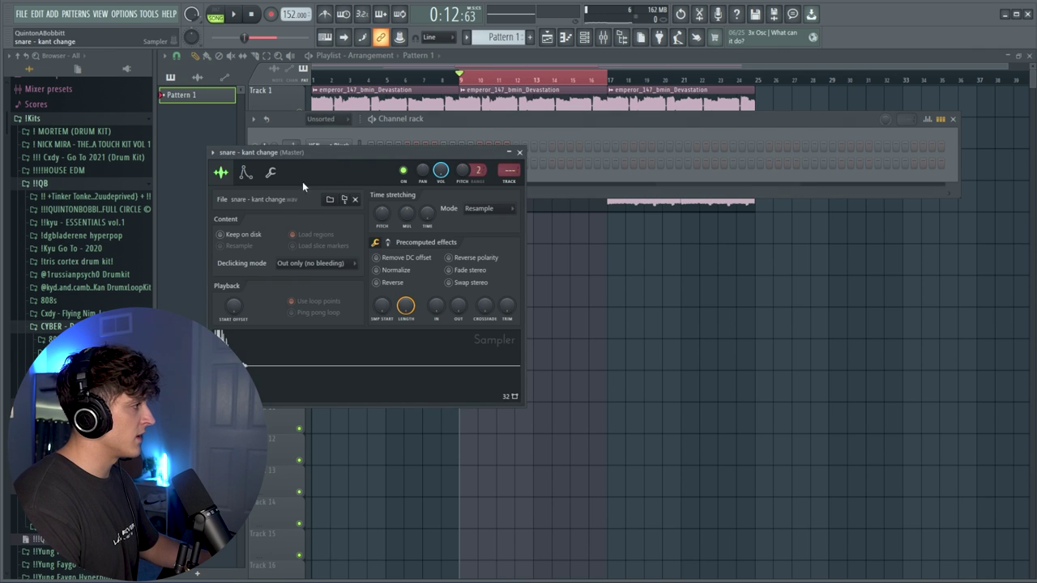
click(272, 173)
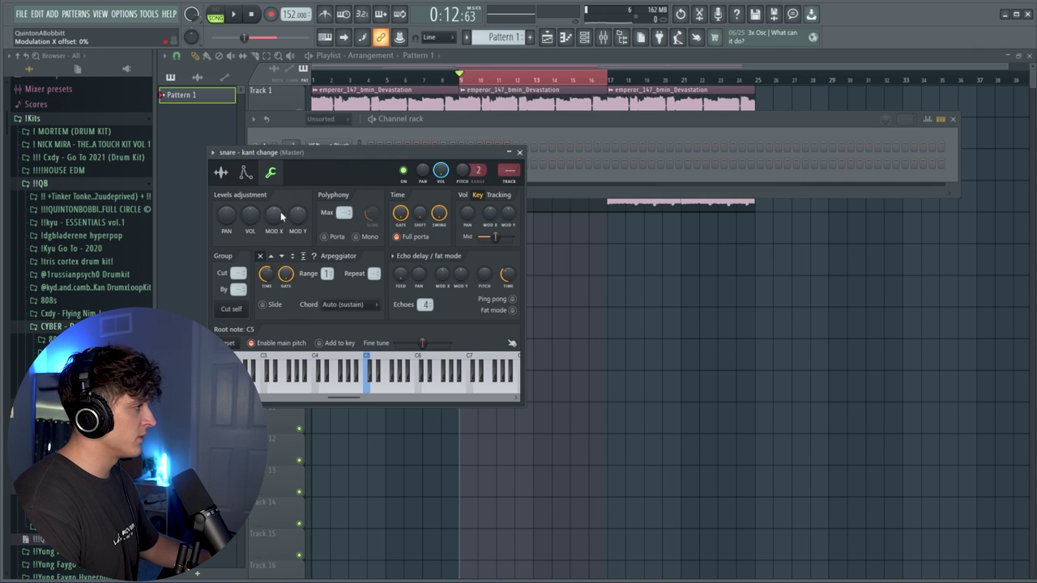
click(519, 153)
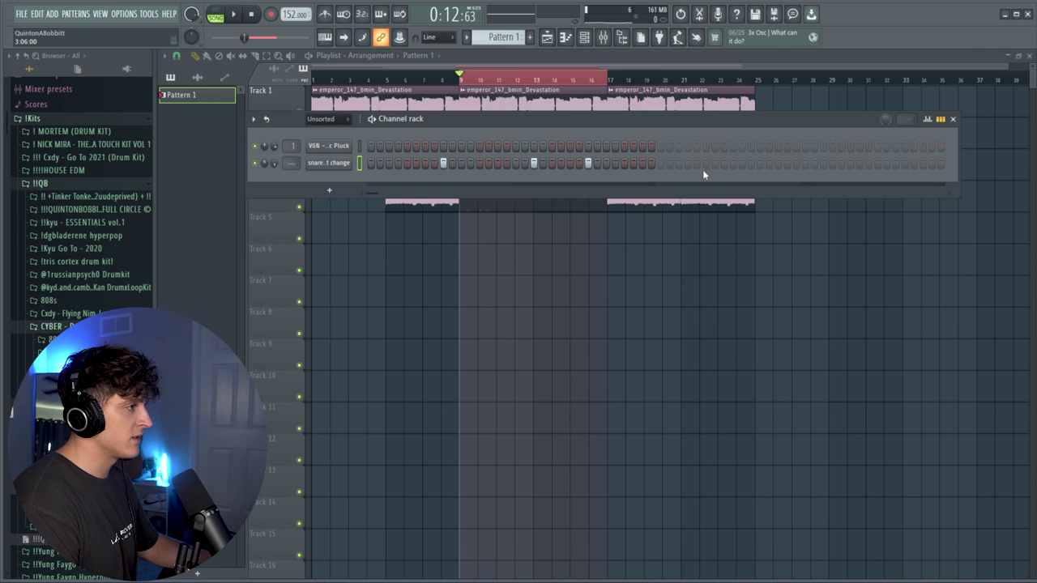
Step: Play the loop and add snare hits on steps 41 and 57
key(space)
click(733, 163)
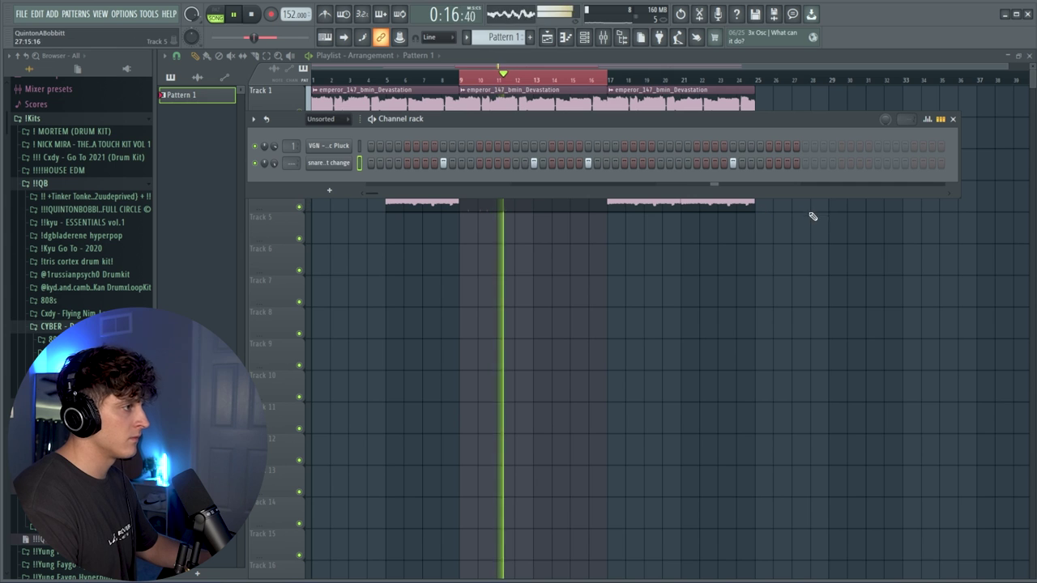
click(878, 163)
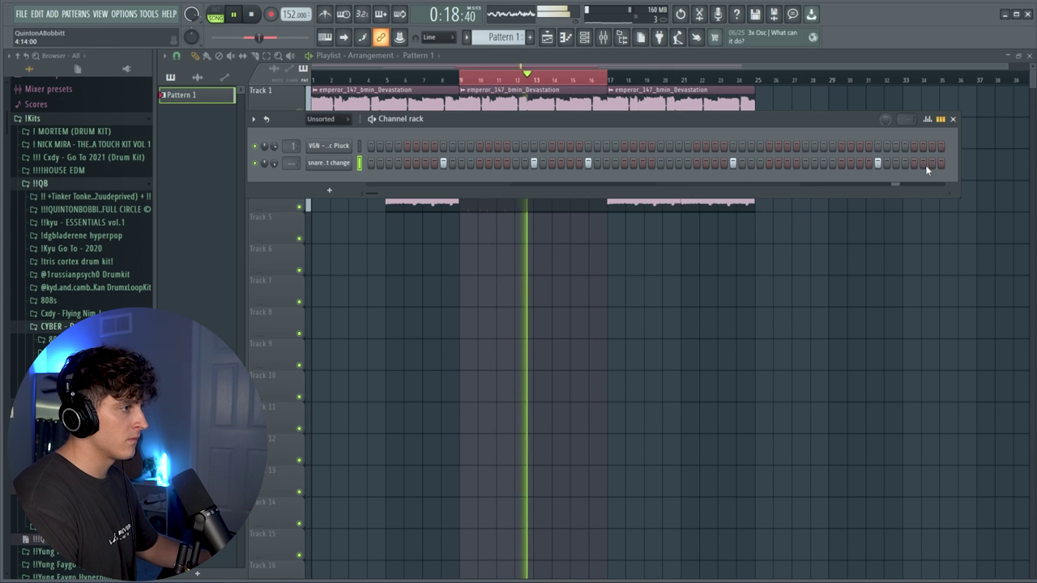
Step: Open the snare in the piano roll and duplicate its four-bar rhythm to cover eight bars
right_click(340, 163)
click(372, 164)
scroll(611, 83, down, 2)
key(ctrl+b)
key(space)
scroll(269, 78, down, 2)
click(259, 79)
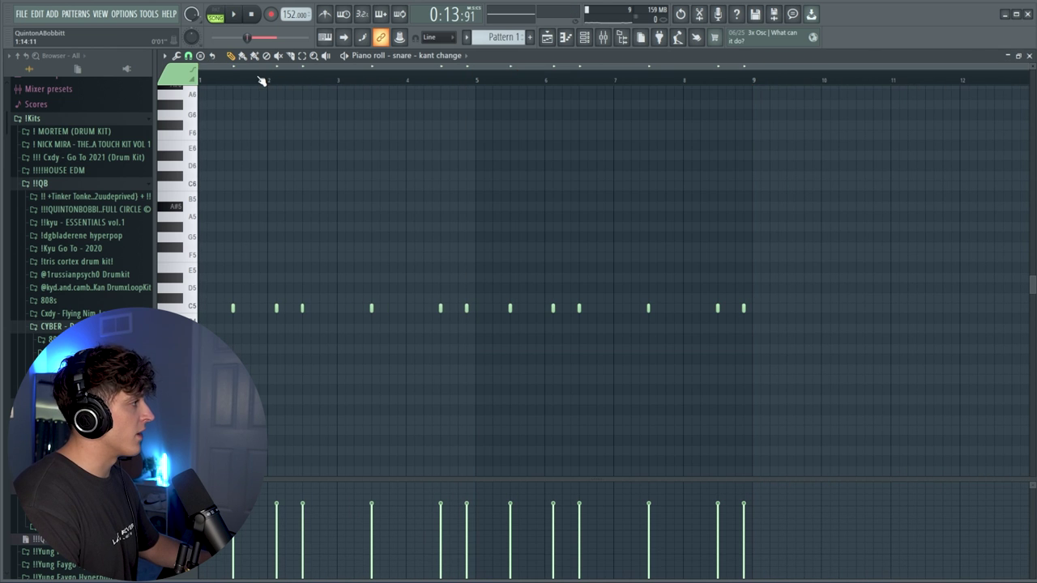
Step: Add the "hh - tezzy" hi-hat from the drum kit's HIHAT folder and fill every 2 steps
key(F6)
click(73, 405)
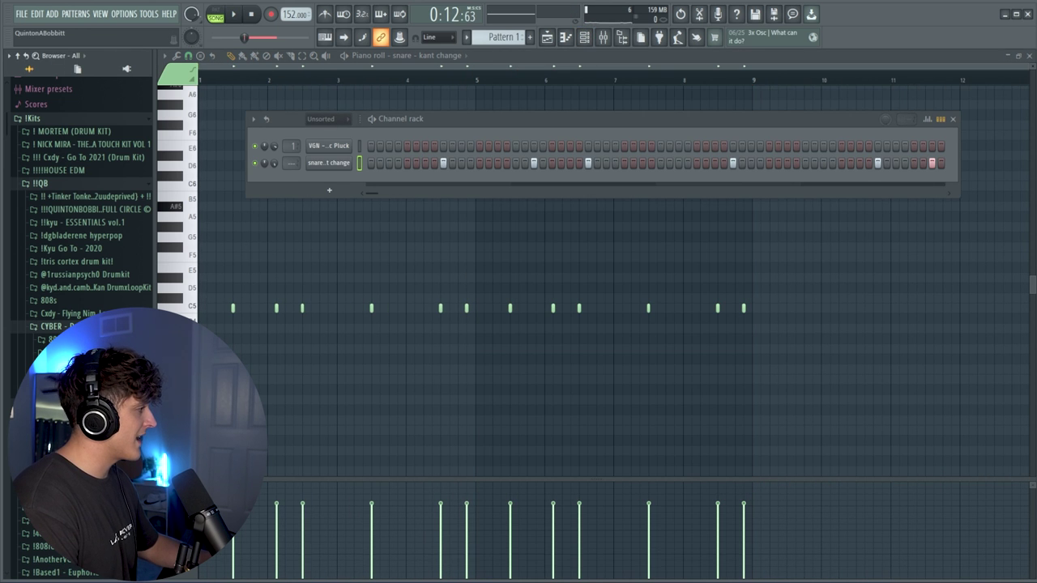
click(59, 378)
click(466, 215)
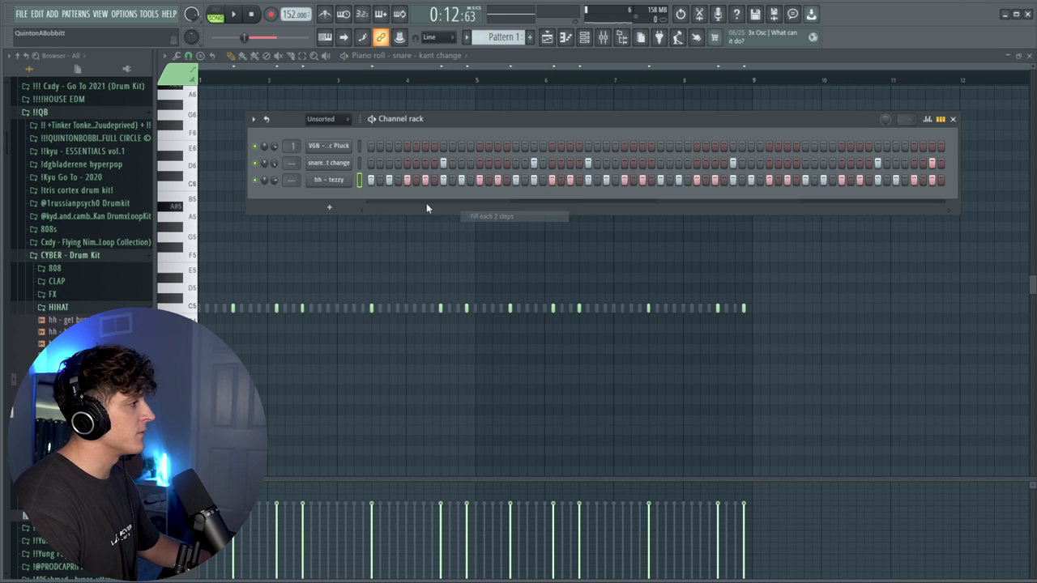
Step: Open the hi-hat in the piano roll and create a fast, higher-pitched roll late in bar 1
right_click(349, 176)
click(381, 191)
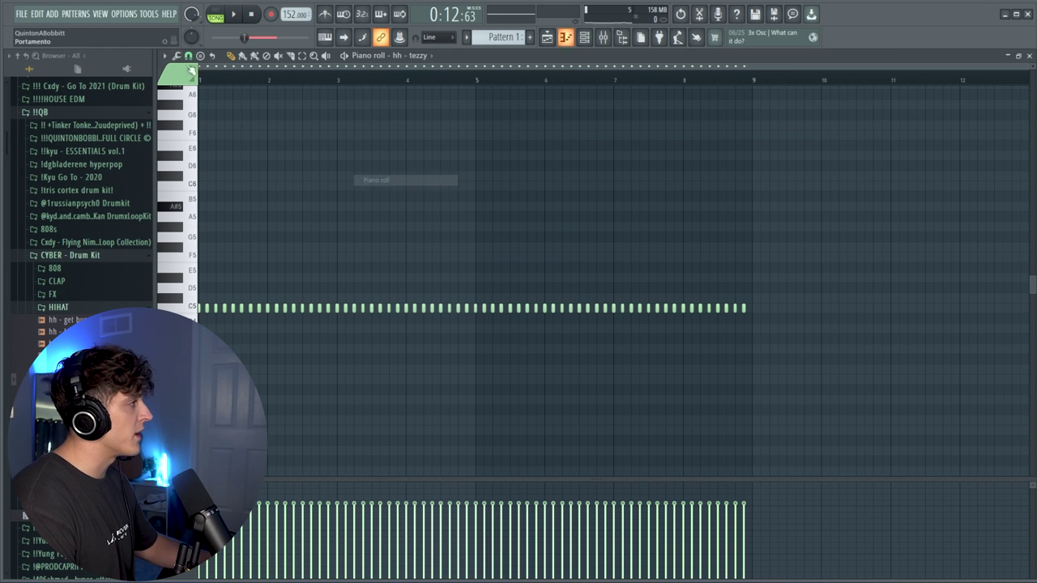
click(164, 56)
click(321, 72)
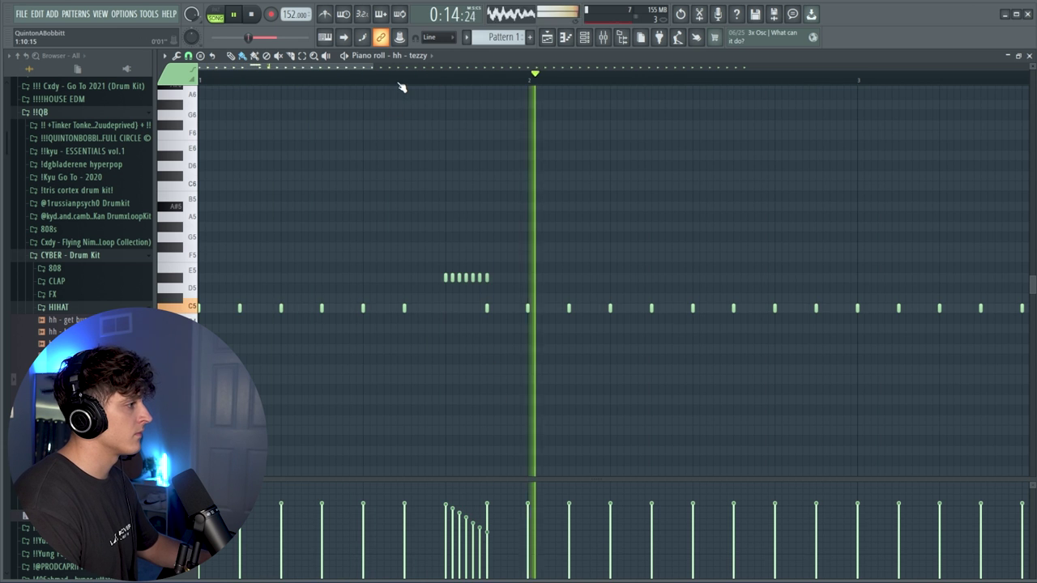
Step: Replace the hi-hat note late in bar 2 with a fast, lower-pitched roll and raise the bar 1 roll's velocities
scroll(403, 86, down, 2)
right_click(552, 308)
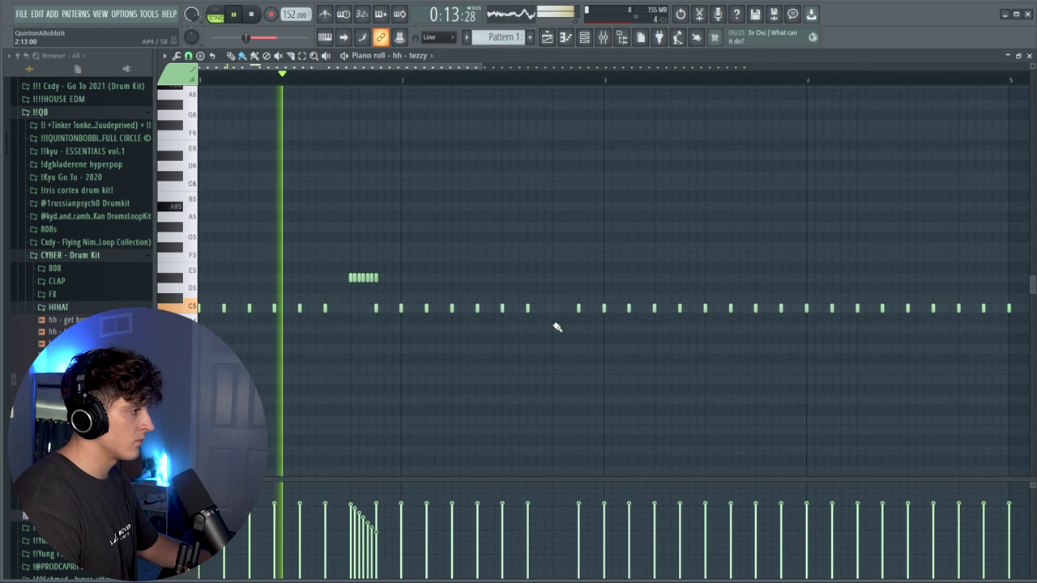
click(557, 328)
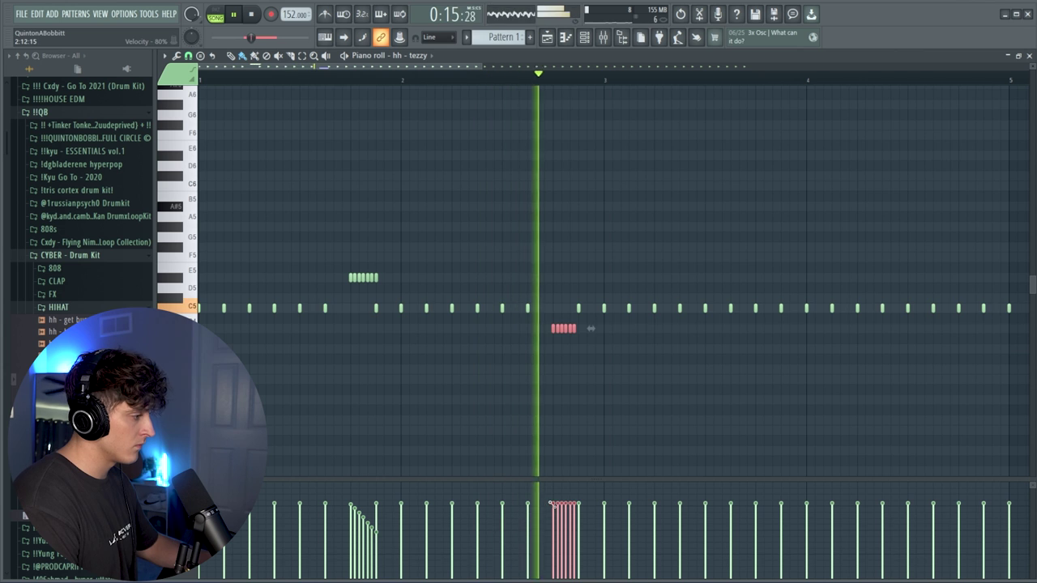
drag(319, 253, 387, 286)
scroll(406, 340, up, 2)
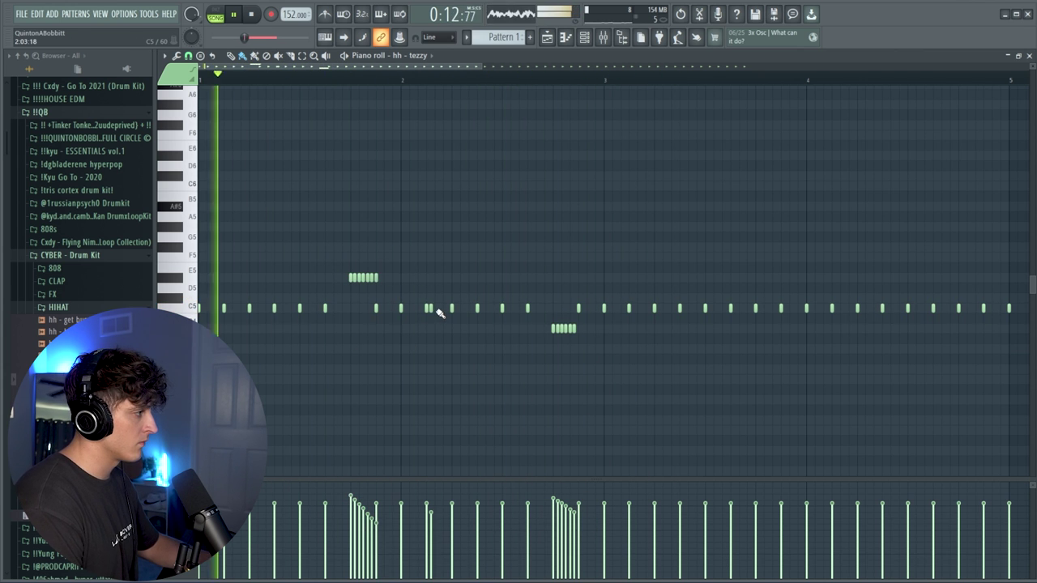
Step: Add an extra hi-hat note early in bar 2 and a short roll rising in pitch at the end of bar 3
click(436, 309)
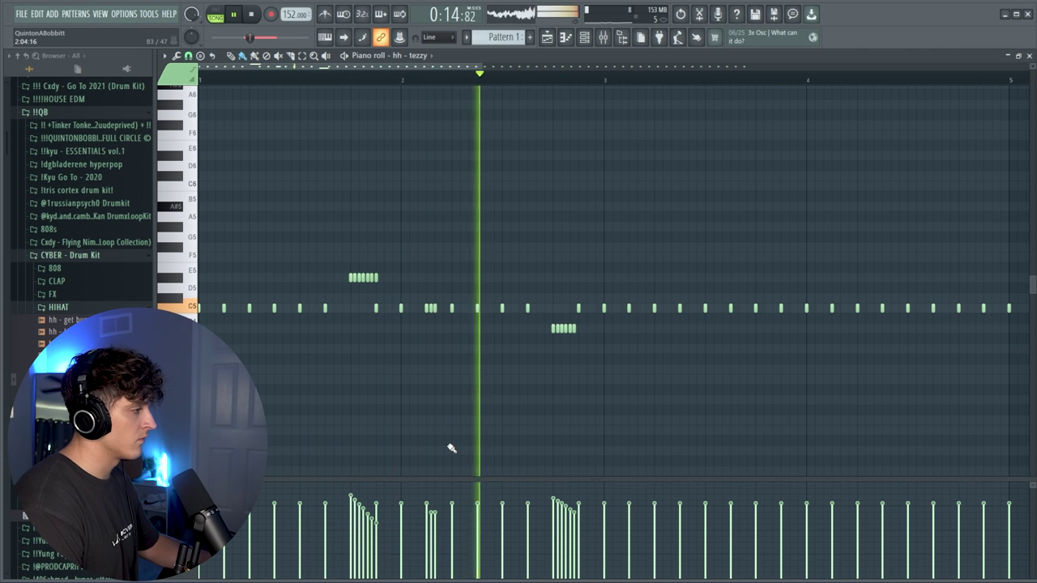
click(681, 309)
click(690, 309)
click(706, 298)
click(716, 288)
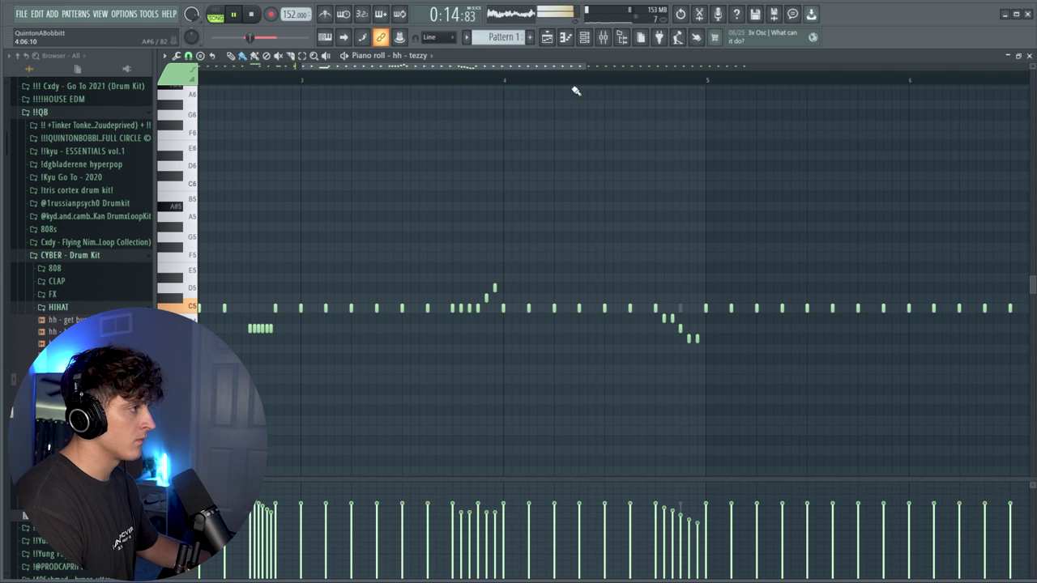
Step: Copy the first four bars of hi-hats to bars 5 through 8 and reopen the channel rack
scroll(576, 91, down, 3)
mouse_move(568, 308)
mouse_down()
mouse_move(893, 313)
mouse_move(641, 308)
mouse_up()
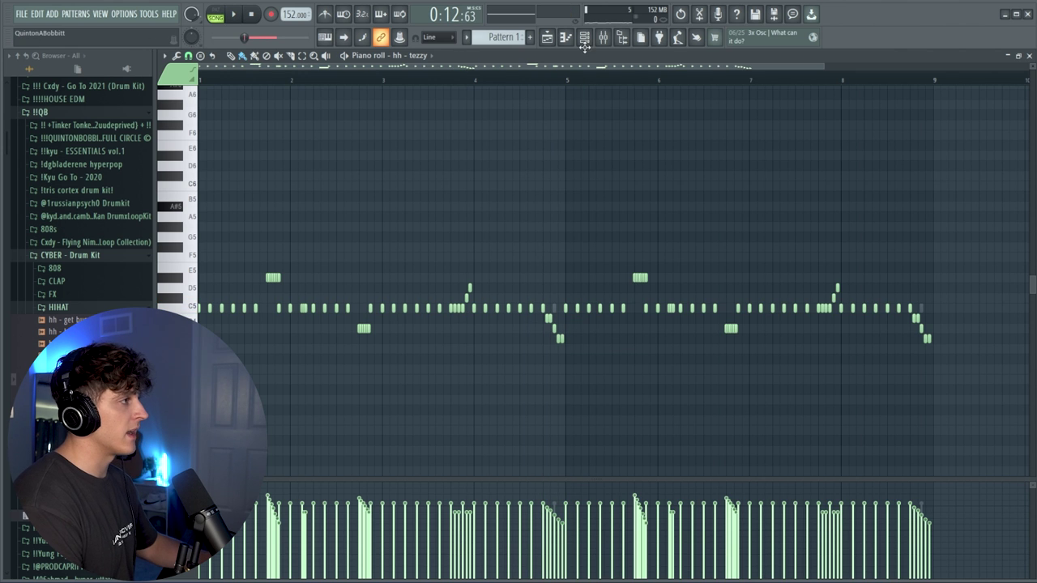
click(584, 38)
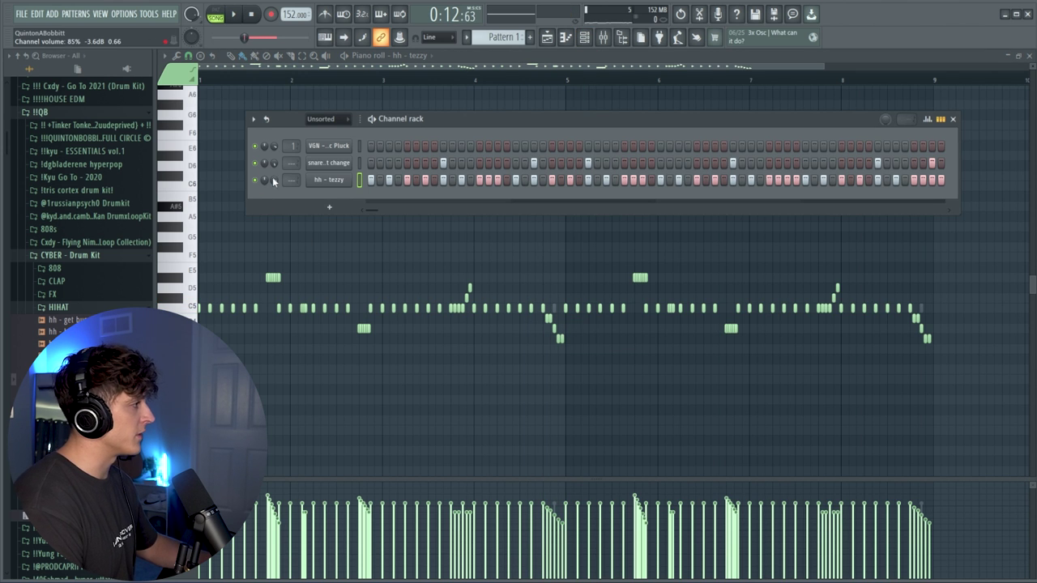
Step: Add the blu green - oh open hat from the CYBER kit as a new channel and enable its volume envelope
click(82, 309)
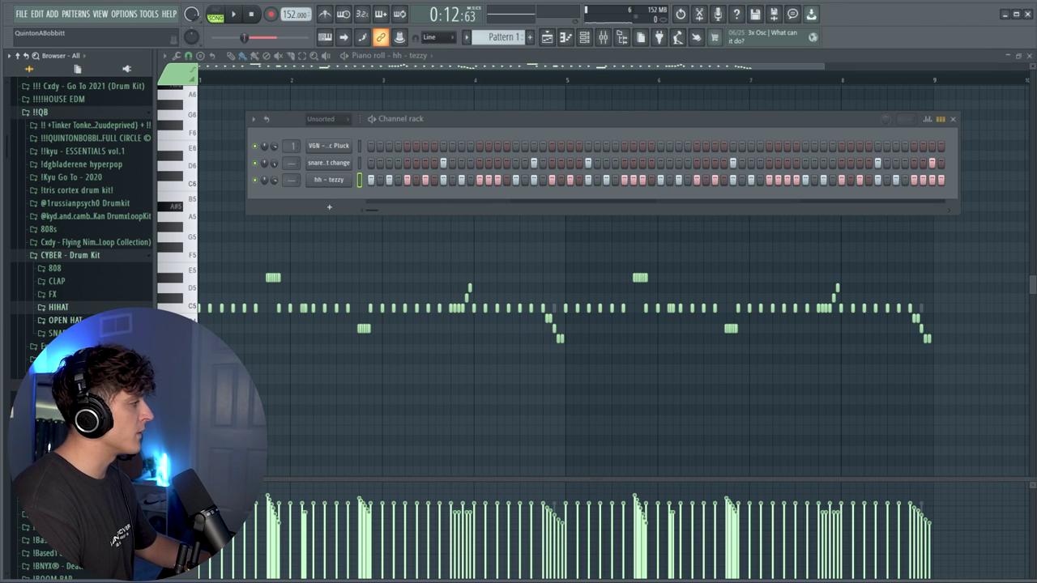
click(79, 322)
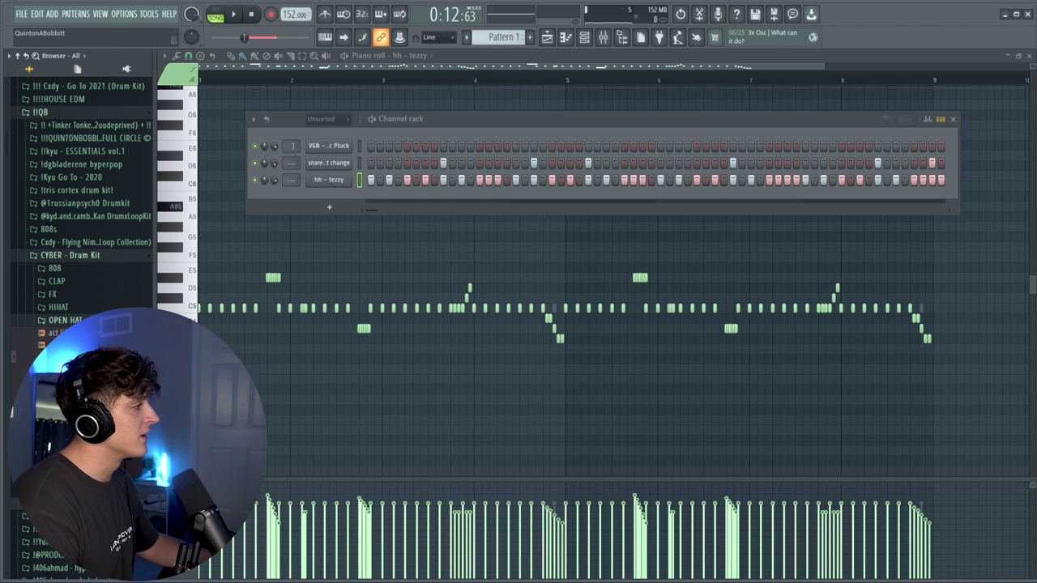
drag(302, 209, 283, 202)
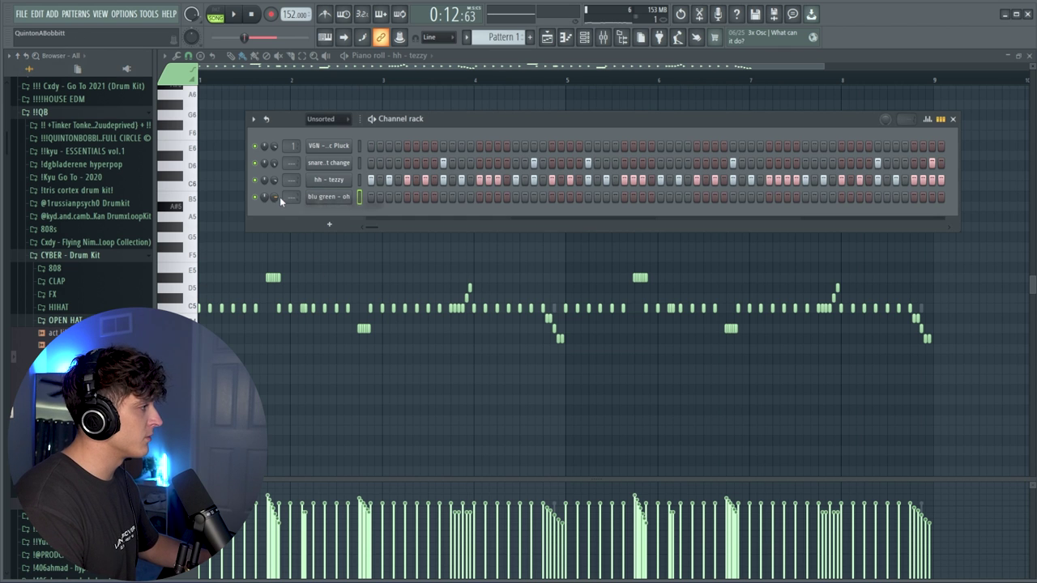
click(328, 195)
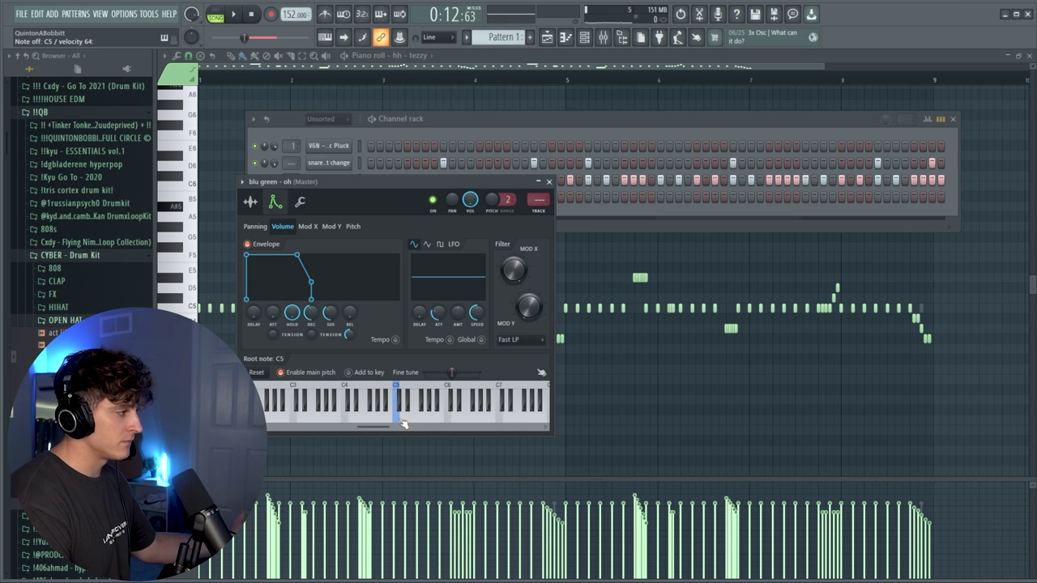
key(Escape)
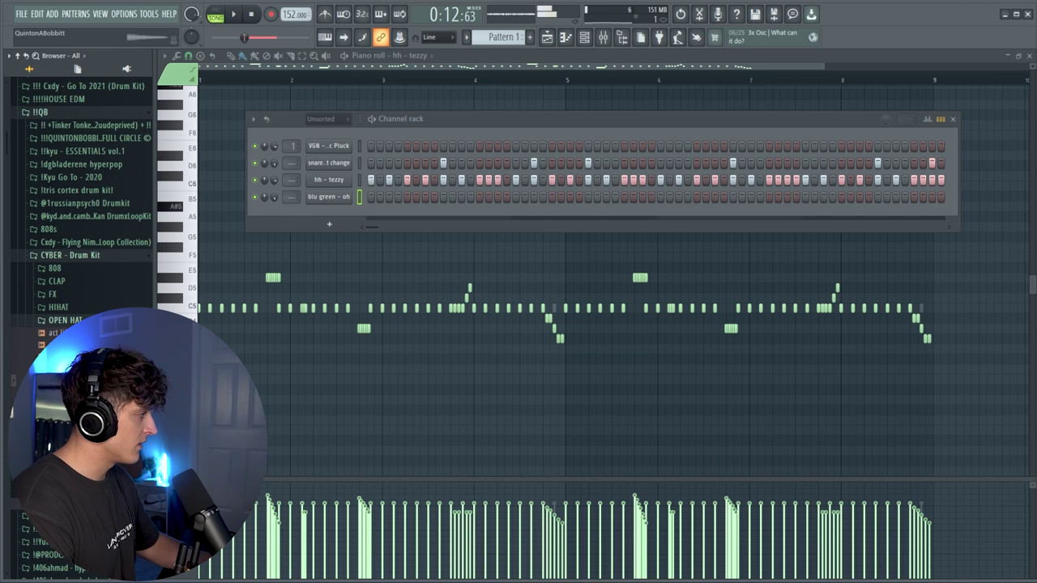
Step: Add the brutal - oh open hat as a new channel and program hits on steps 1, 21, 33 and 53
drag(305, 217, 306, 218)
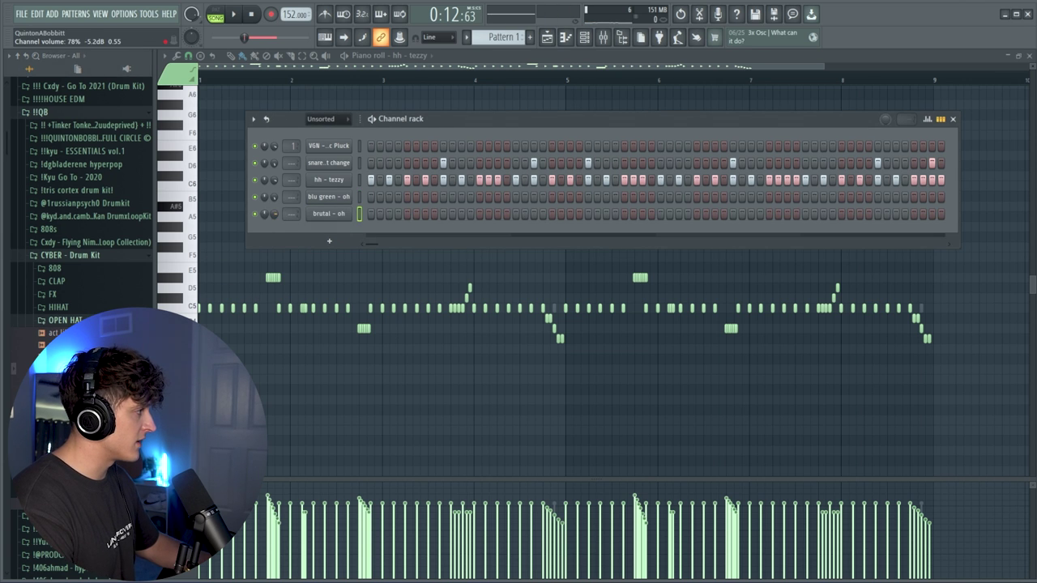
key(space)
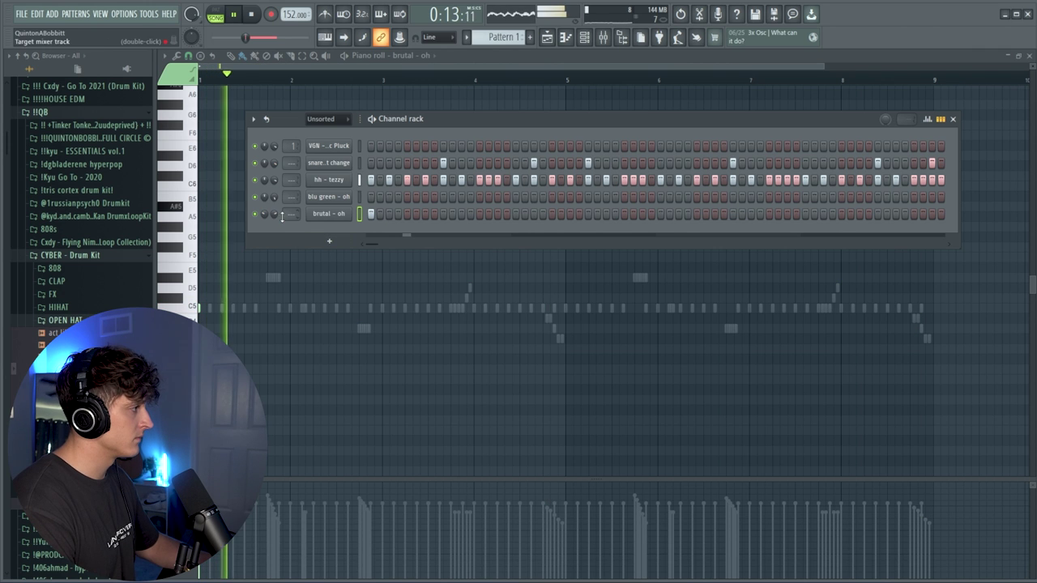
click(515, 214)
click(515, 214)
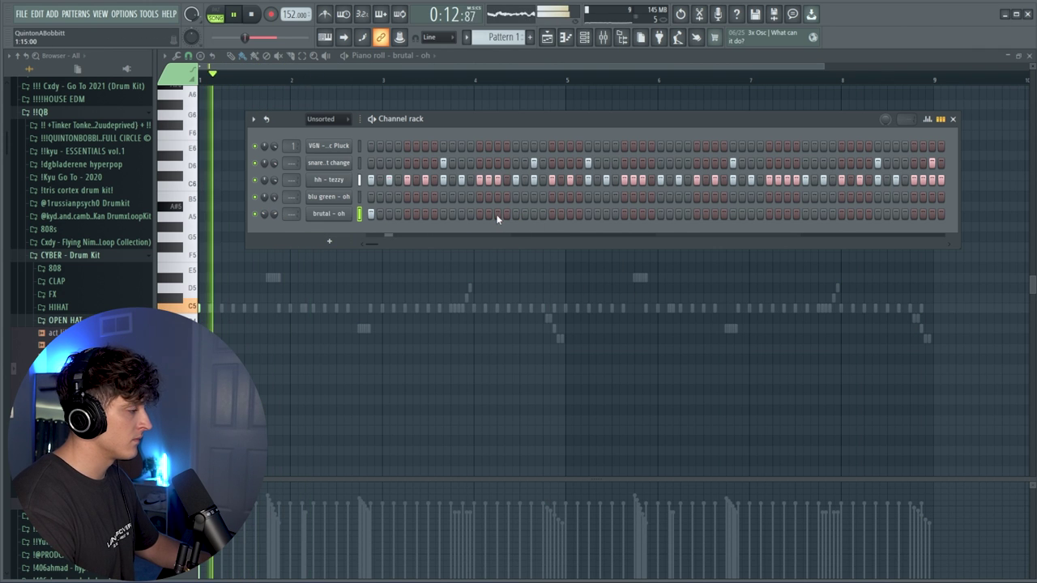
click(552, 214)
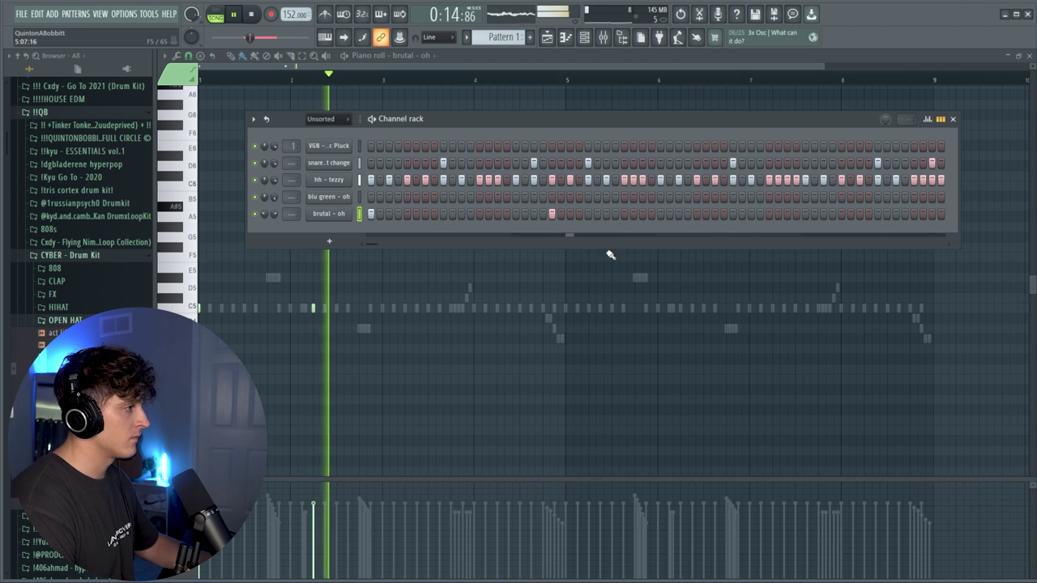
click(660, 214)
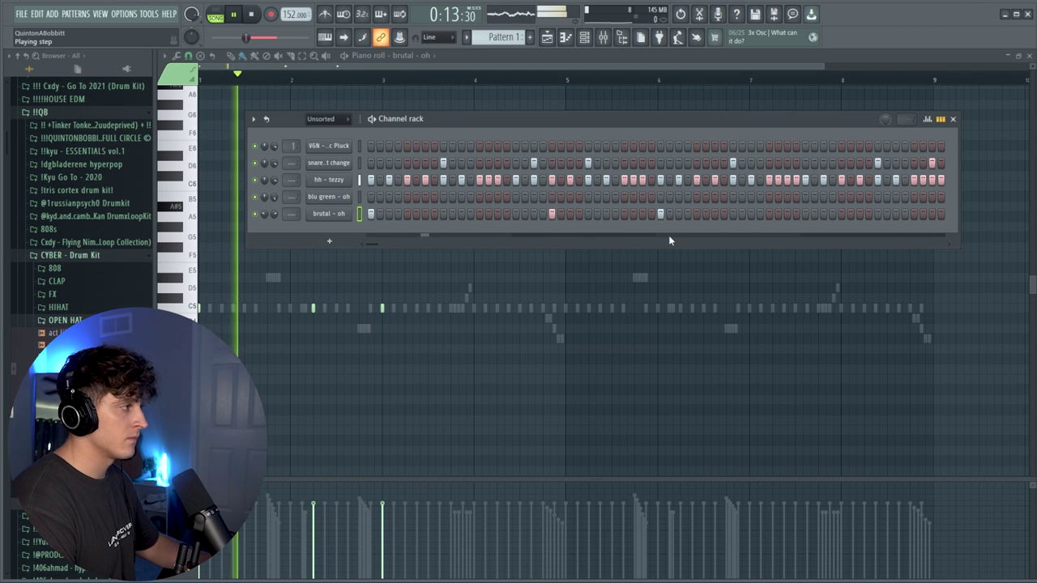
click(841, 213)
Step: Bring up the blu green - oh channel in the piano roll and place a C5 note in bar 1
right_click(333, 215)
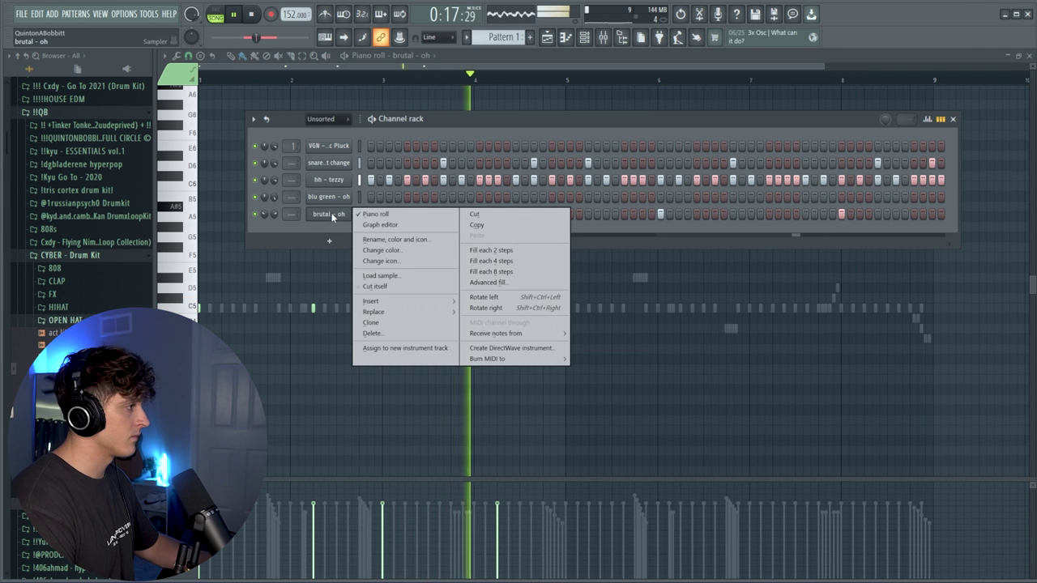
click(368, 215)
right_click(338, 216)
click(369, 215)
key(space)
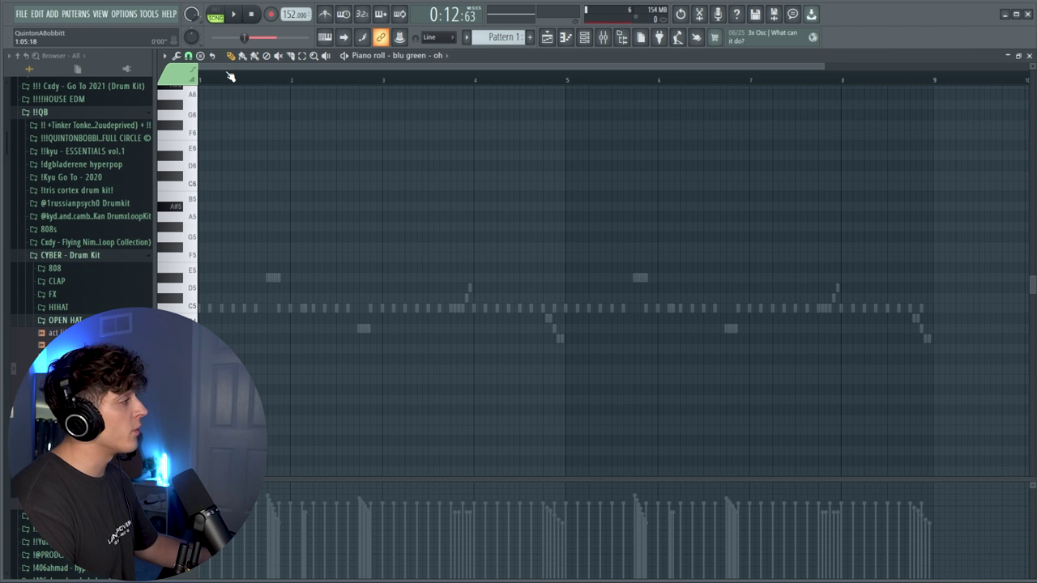
scroll(237, 292, up, 2)
click(262, 309)
key(space)
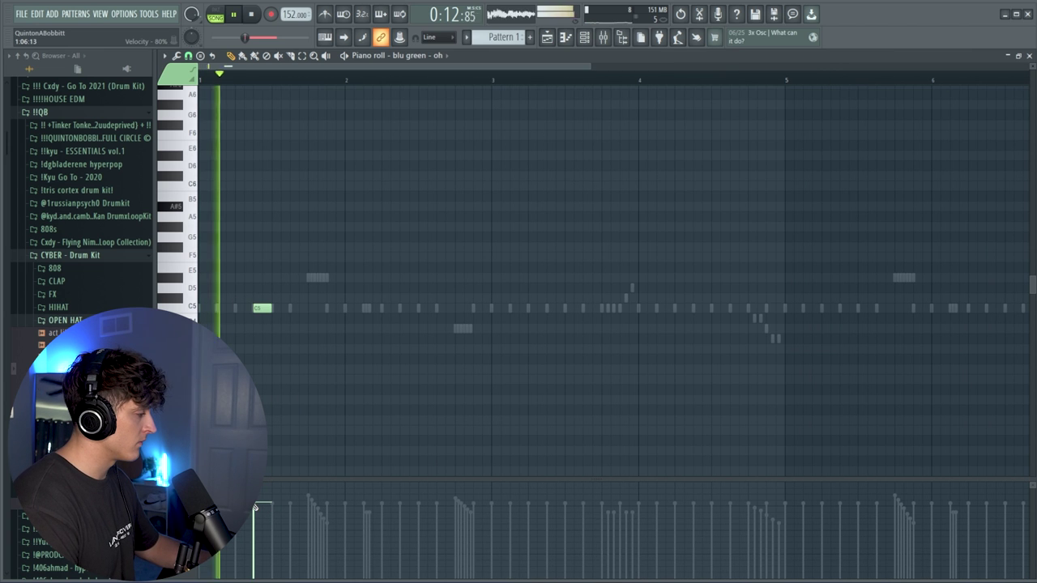
Step: Add longer blu green - oh notes on G#4 in bars 2 and 3 and on F#4 in bar 4
click(421, 349)
drag(438, 350, 456, 350)
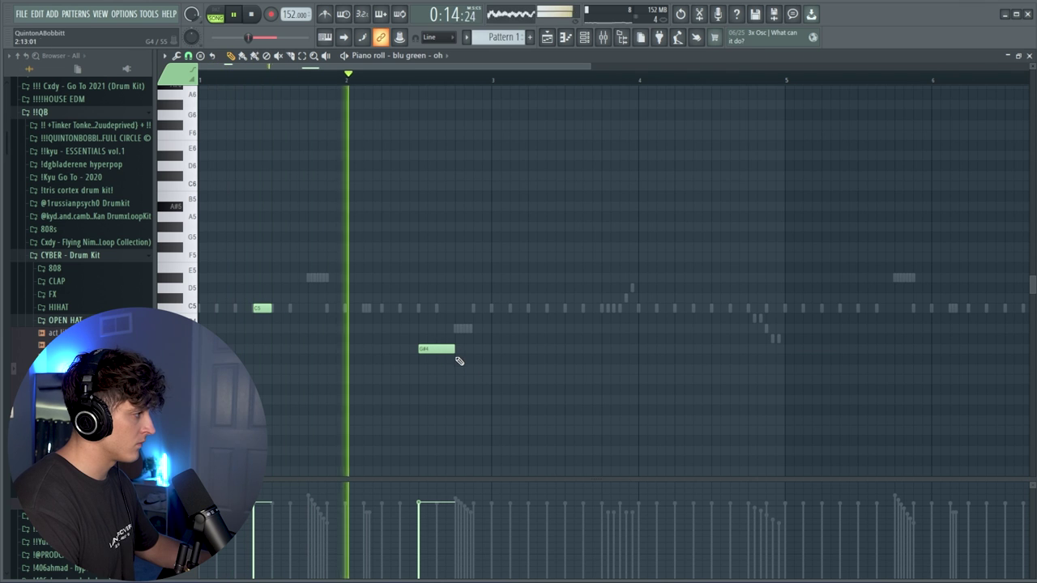
click(568, 349)
click(716, 370)
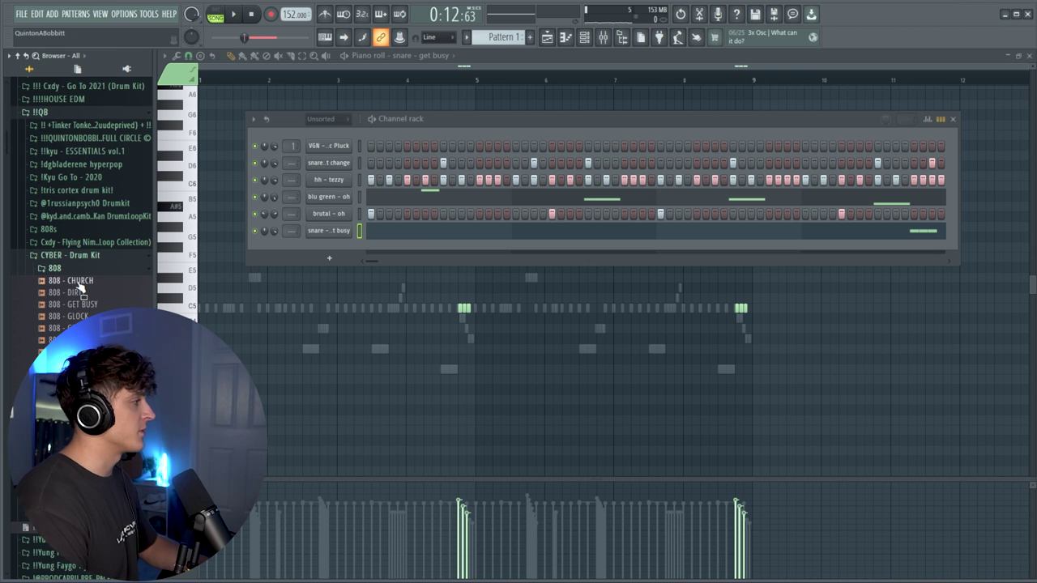
Step: Load 808 - CHURCH onto the pluck channel, enable its volume envelope with about 31% release and make it cut itself
drag(81, 288, 313, 143)
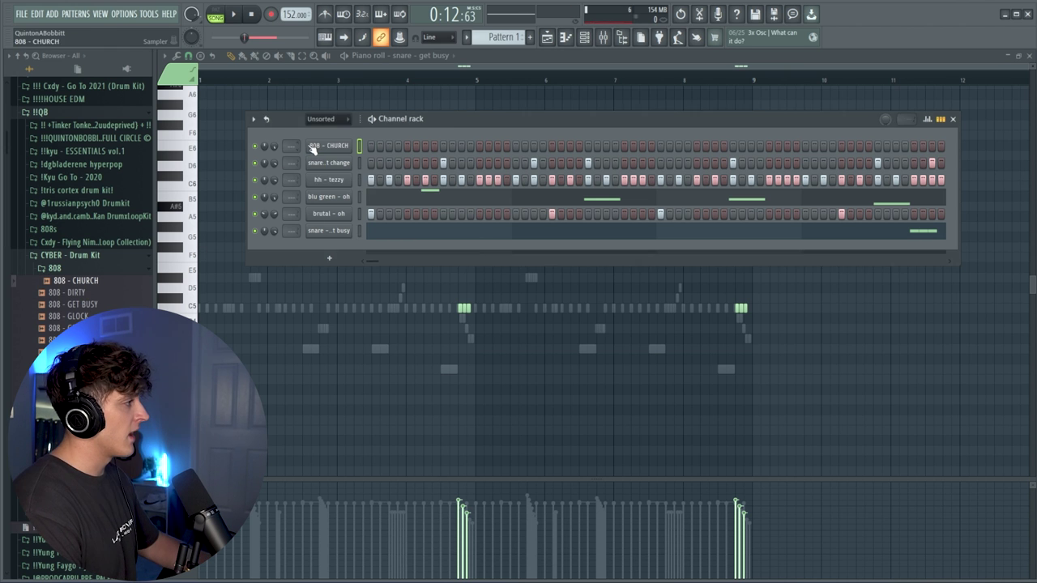
click(226, 129)
click(201, 128)
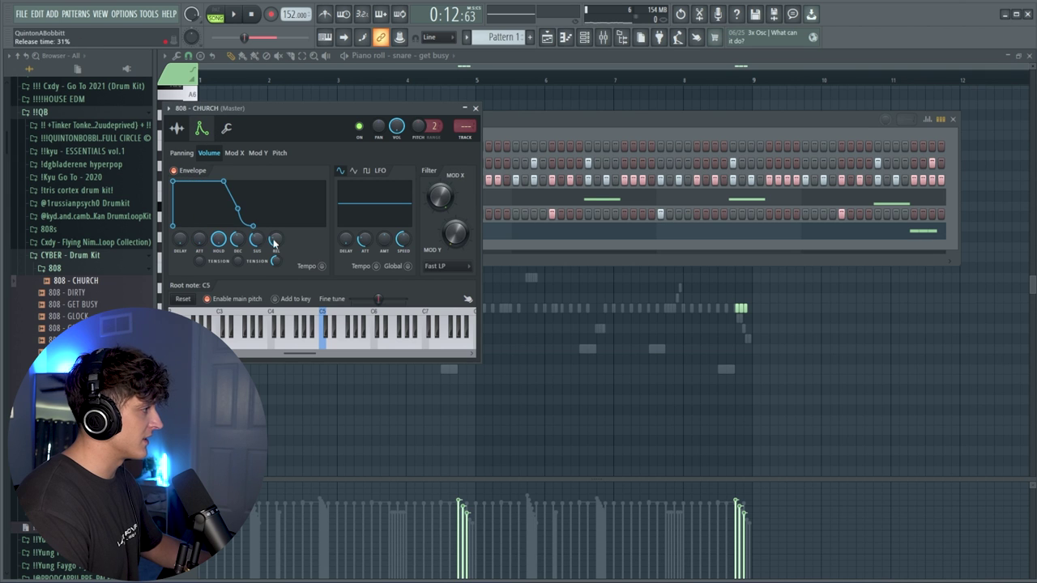
click(227, 129)
right_click(207, 171)
click(219, 179)
click(476, 108)
Step: Bring up 808 - CHURCH in the piano roll and set the scale highlighting root note to B
key(F5)
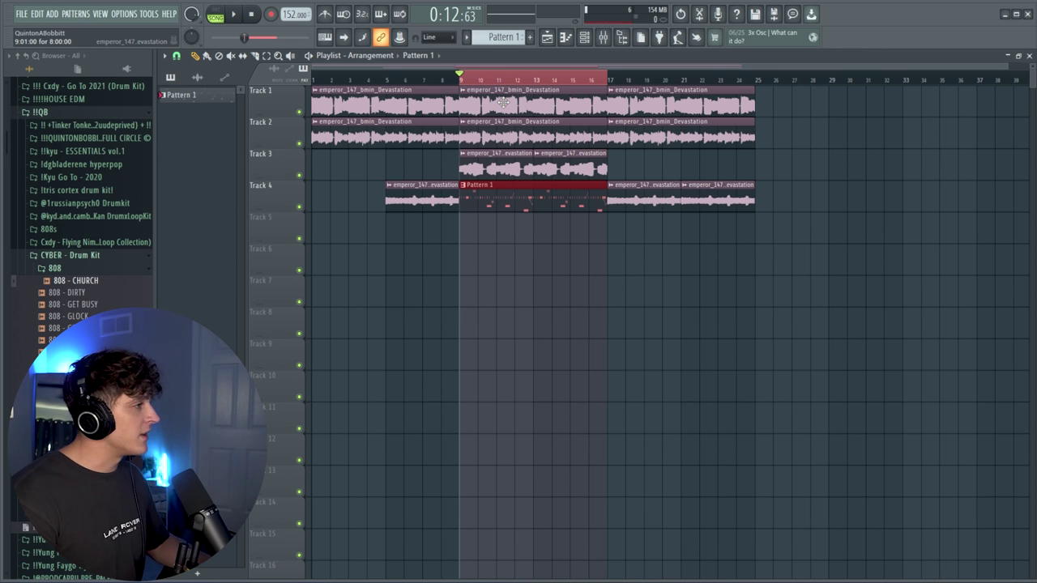
click(580, 37)
right_click(349, 145)
click(363, 145)
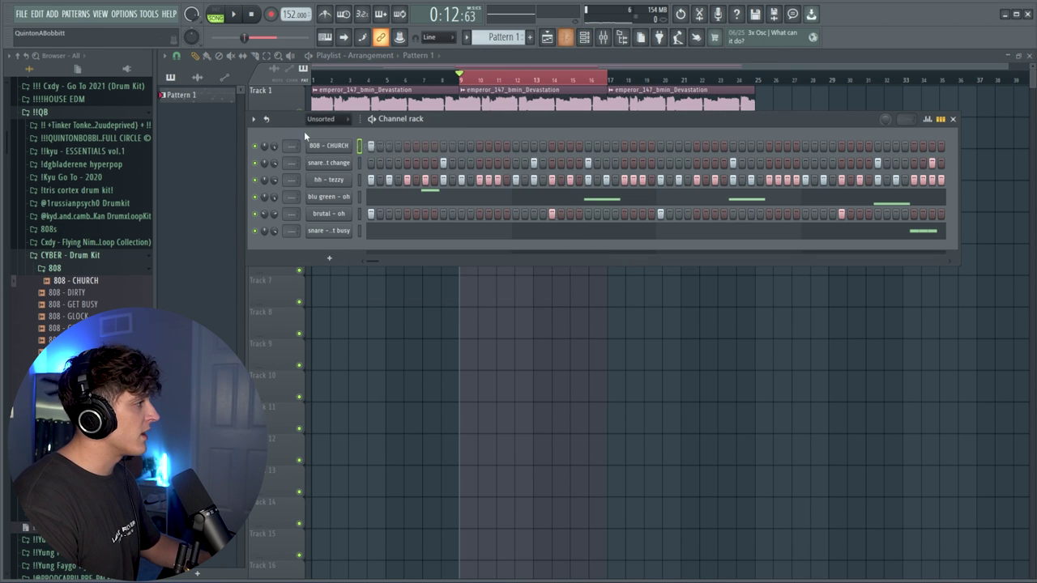
right_click(349, 144)
click(363, 146)
click(164, 57)
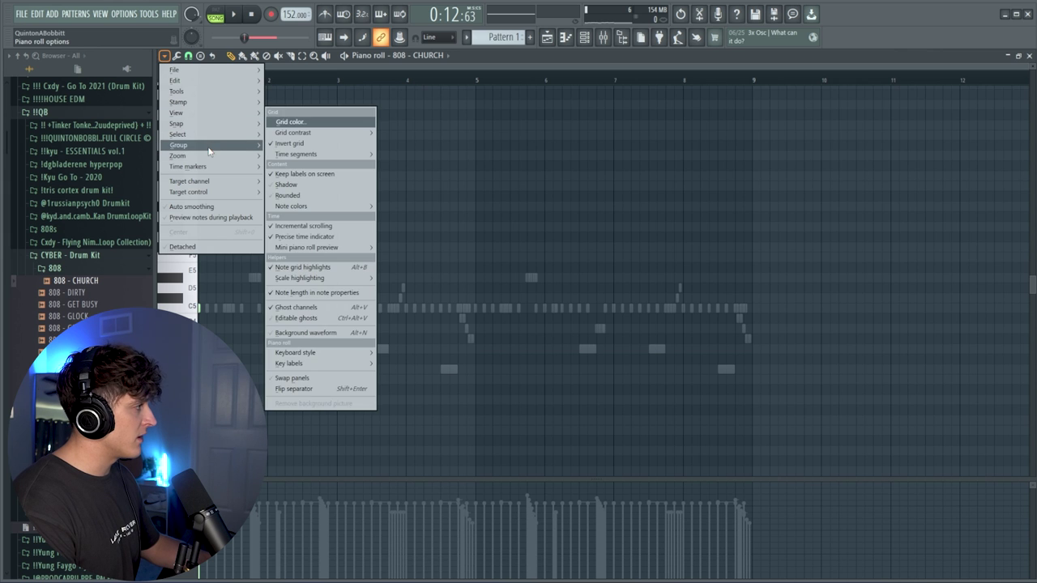
mouse_move(249, 114)
mouse_move(326, 279)
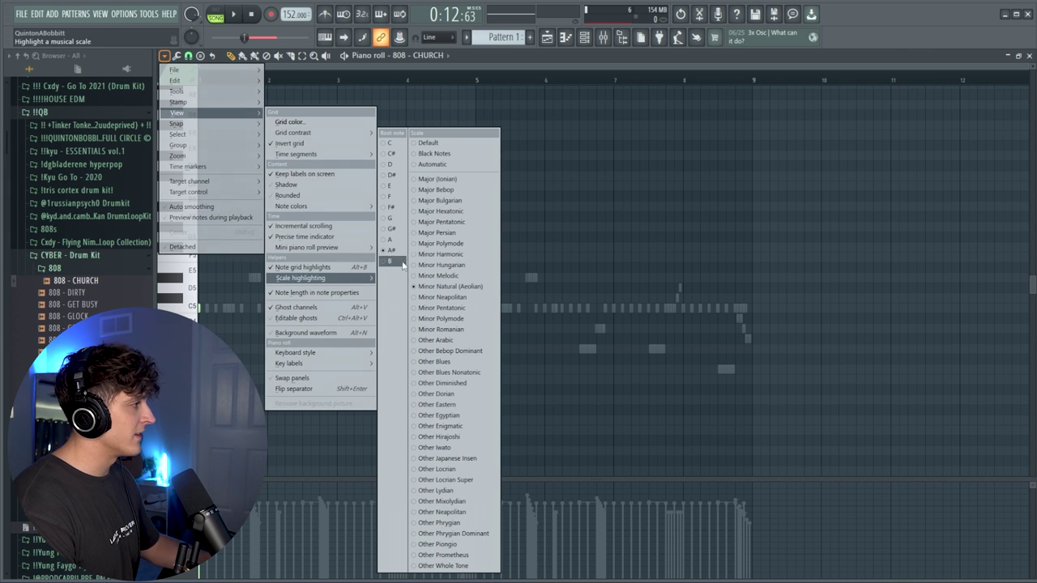
click(395, 262)
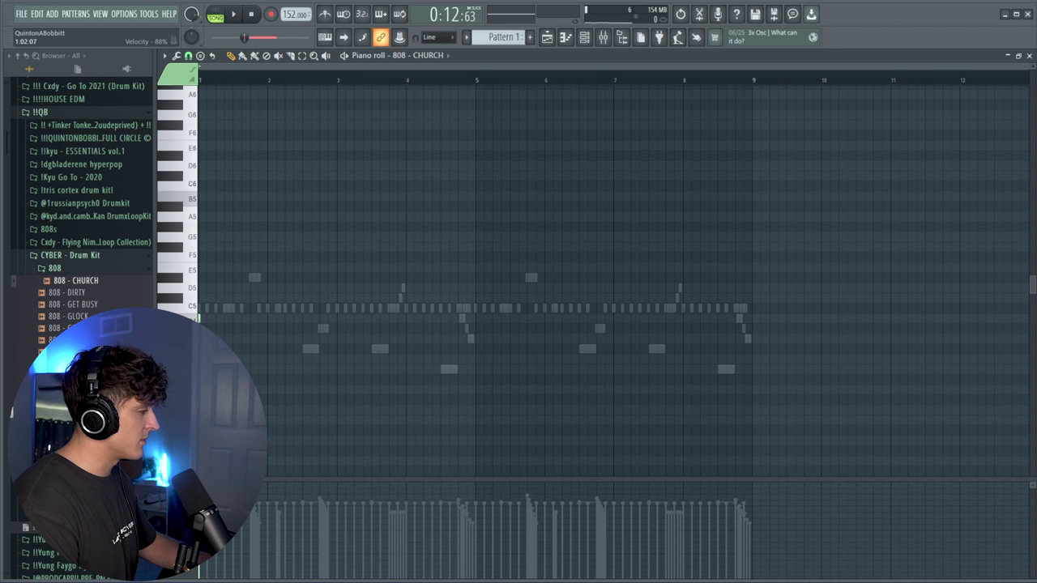
Step: Lengthen the 808's B4 note at the start of bar 5 up to the following F#5 note and play the pattern
key(space)
scroll(238, 82, up, 3)
drag(249, 68, 234, 68)
key(space)
key(space)
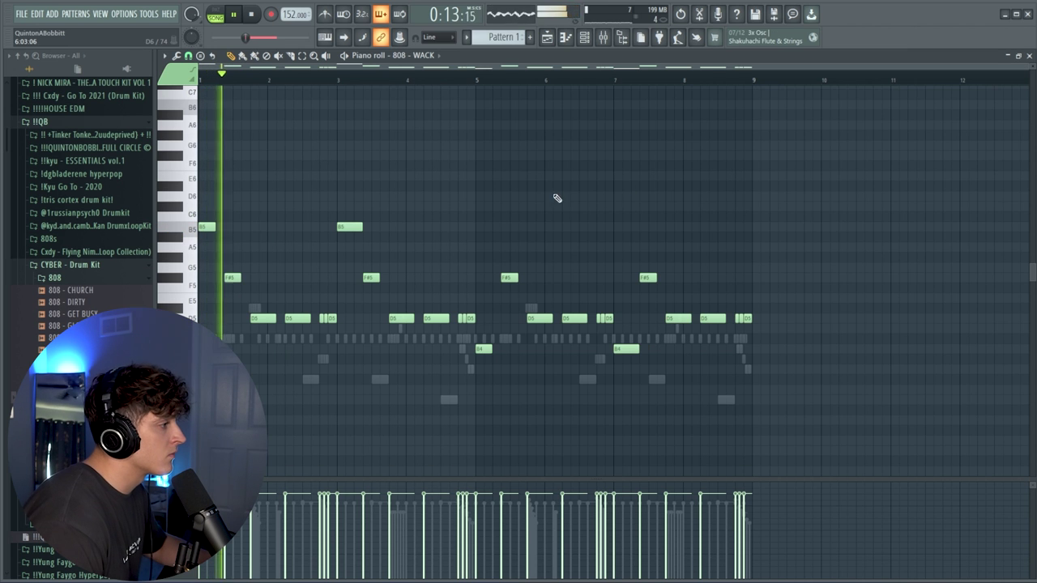
drag(491, 349, 501, 355)
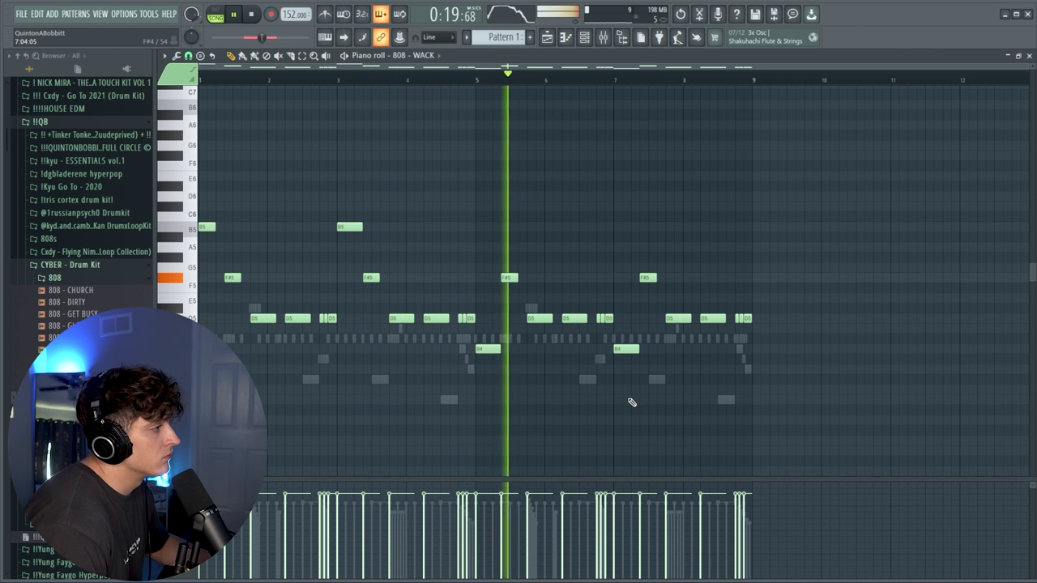
key(F6)
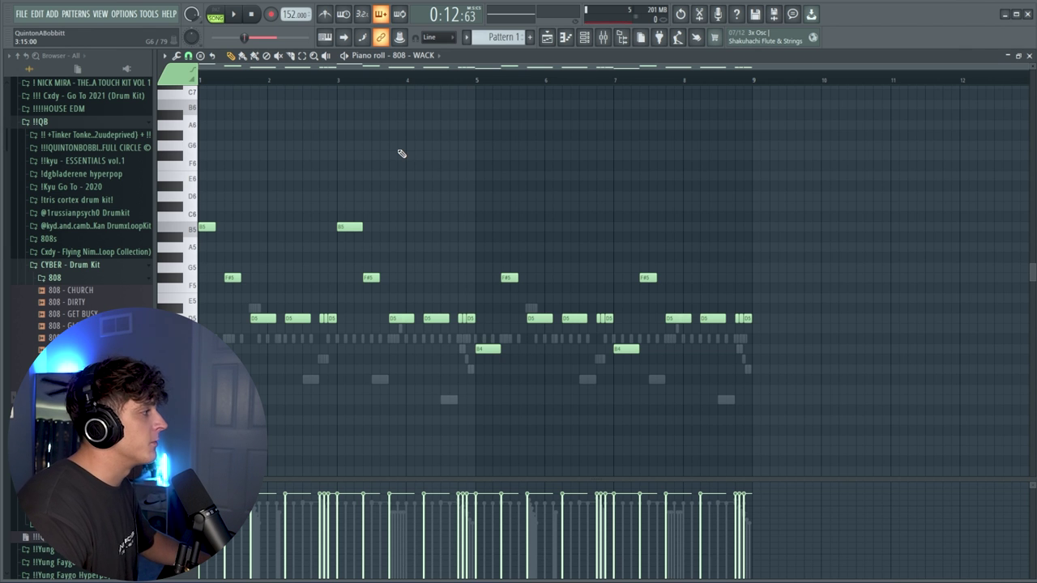
key(space)
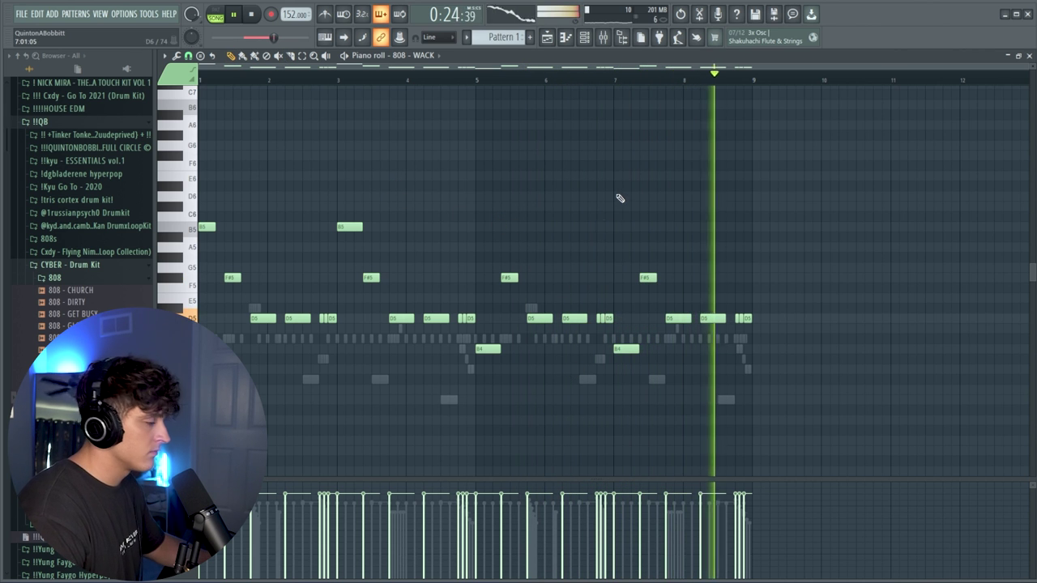
key(space)
Step: Clone the 808 - WACK channel, load 808 - TWIZZY onto the clone, paste the 808 notes into it and play back
click(584, 38)
right_click(332, 146)
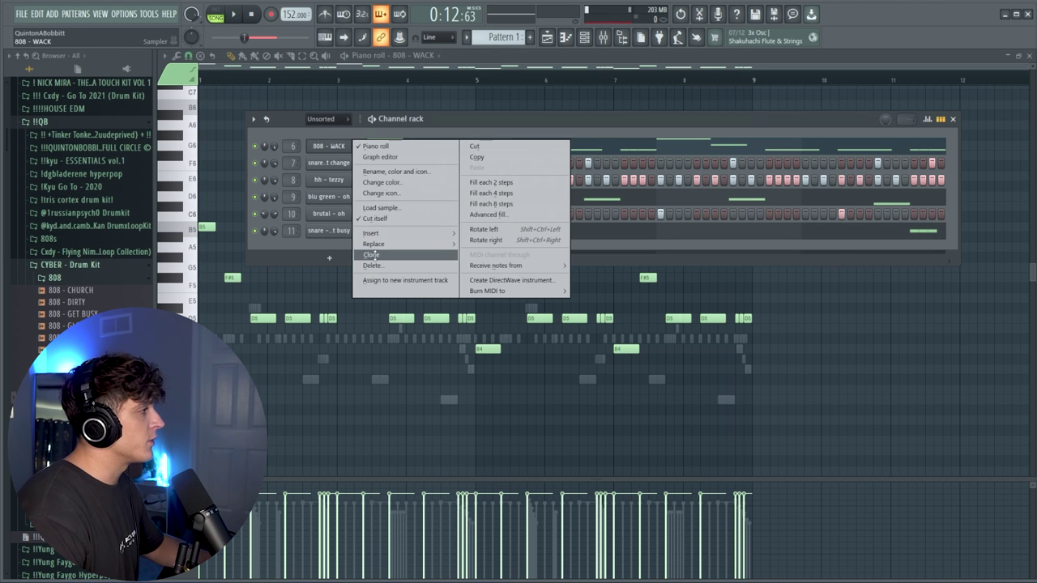
click(372, 255)
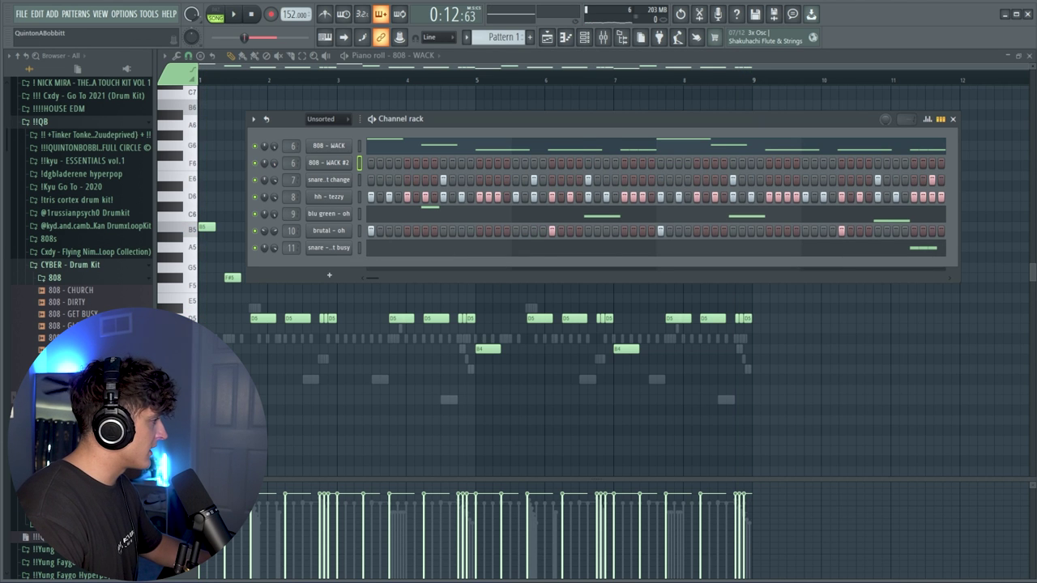
drag(73, 397, 325, 164)
click(360, 163)
key(ctrl+v)
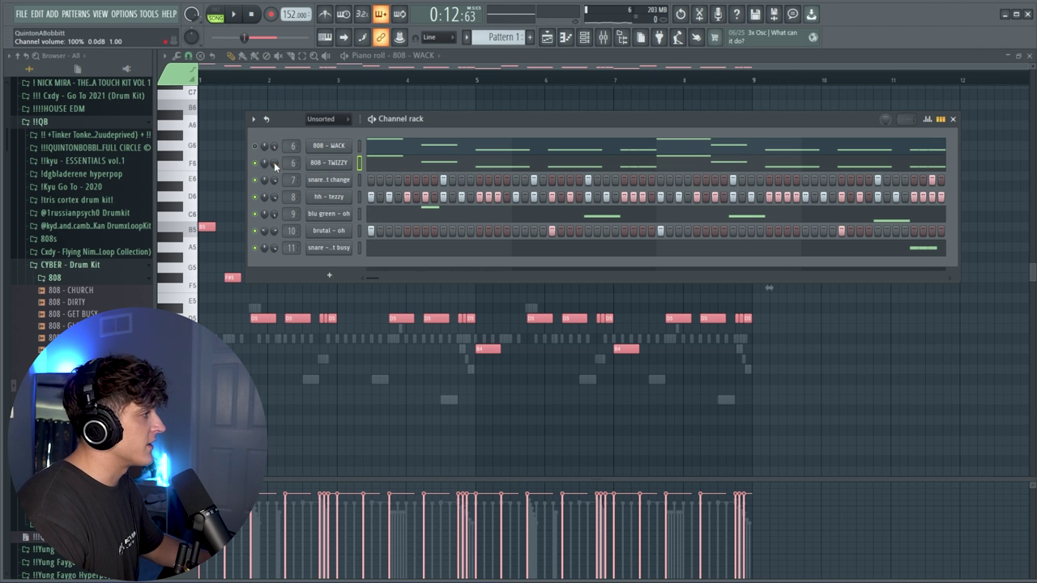
key(space)
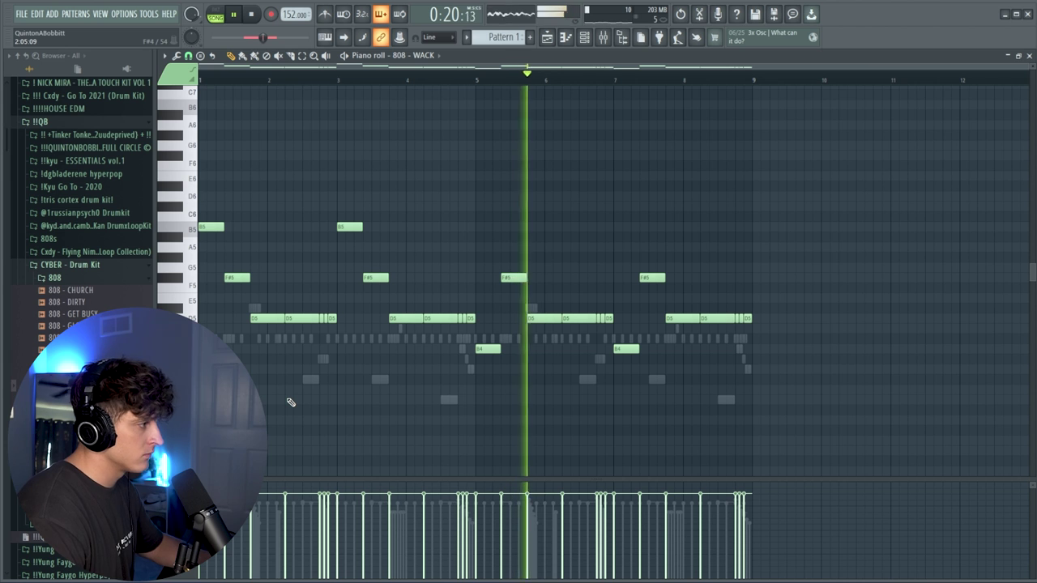
click(584, 38)
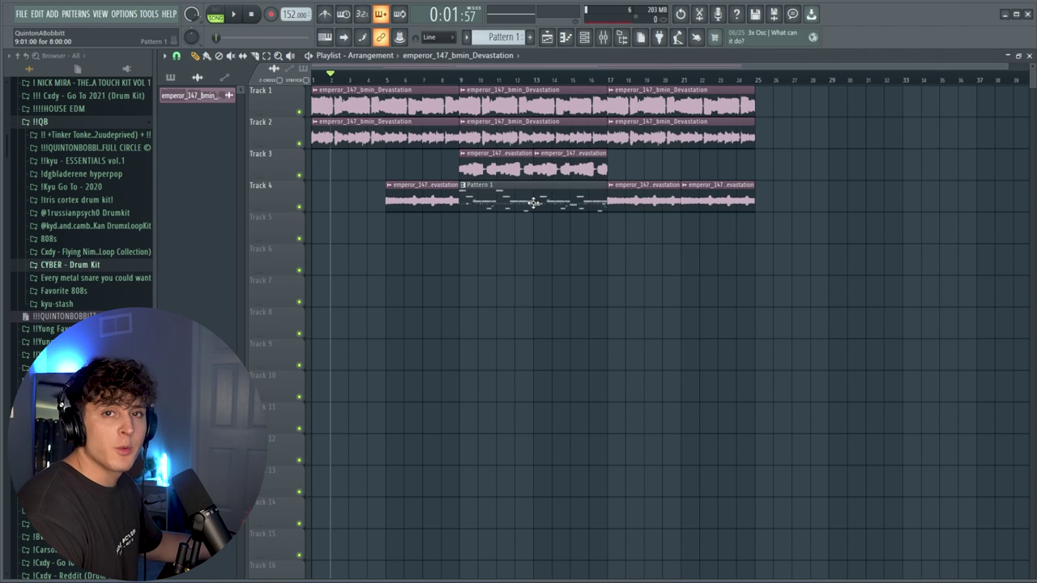
Step: Delete the Pattern 1 clip from track 4 of the playlist and split the pattern by channel
right_click(527, 197)
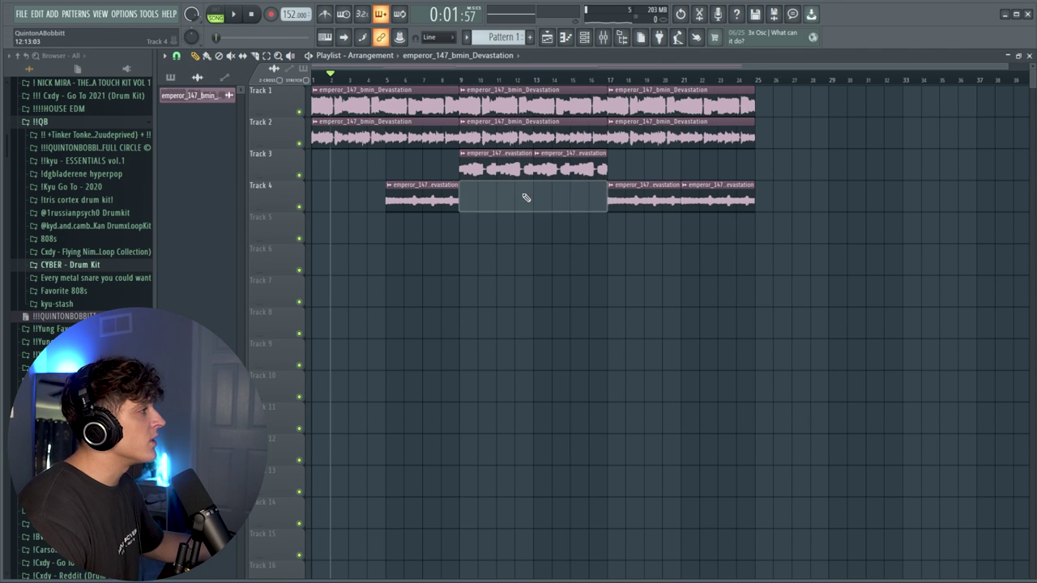
click(169, 78)
right_click(193, 99)
click(225, 282)
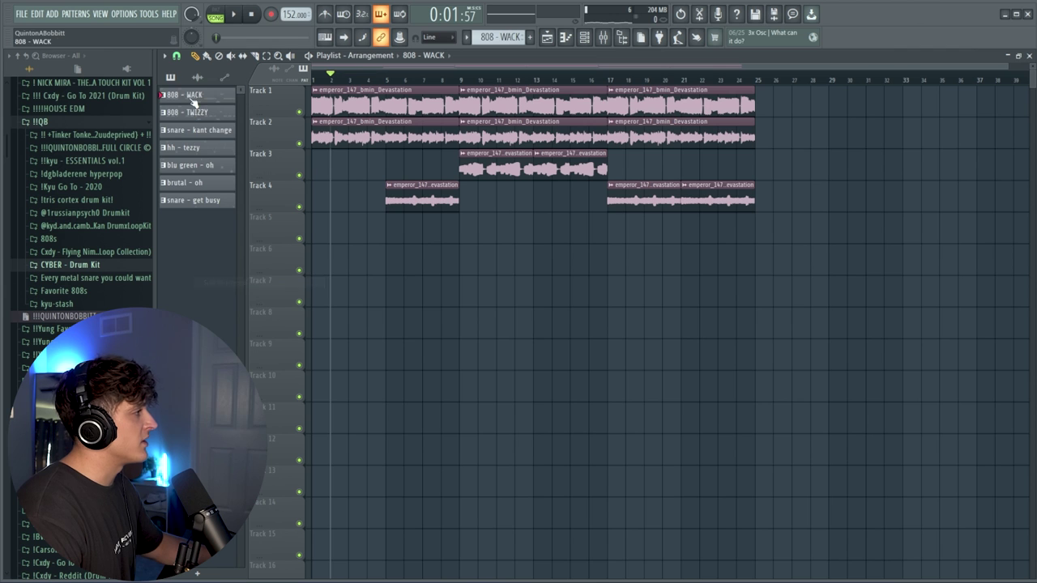
Step: Place all seven split patterns at bar 9 on tracks 4 through 10 of the playlist and open the mixer
shift+click(197, 202)
drag(197, 203, 463, 197)
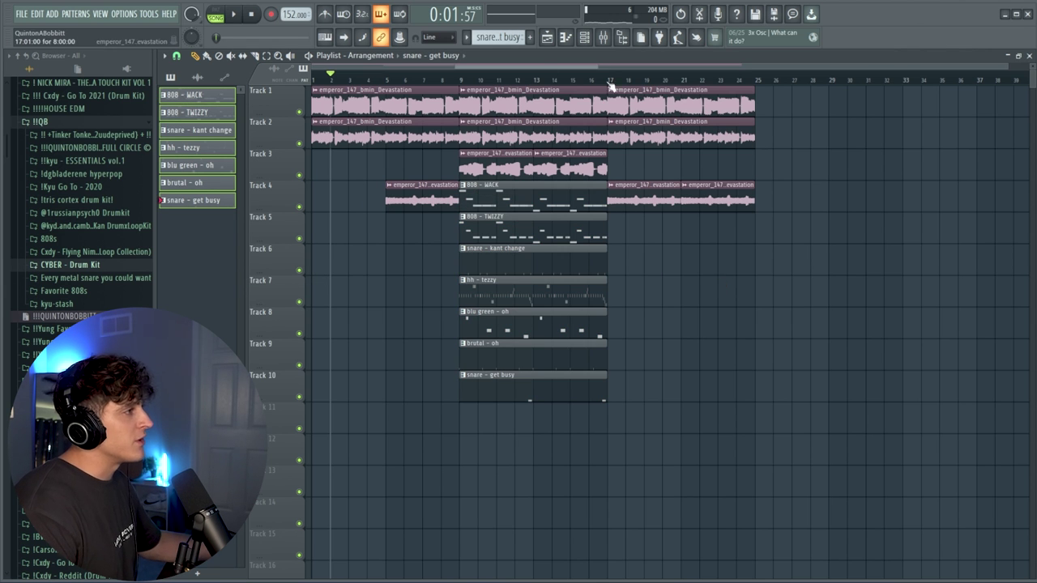
click(603, 37)
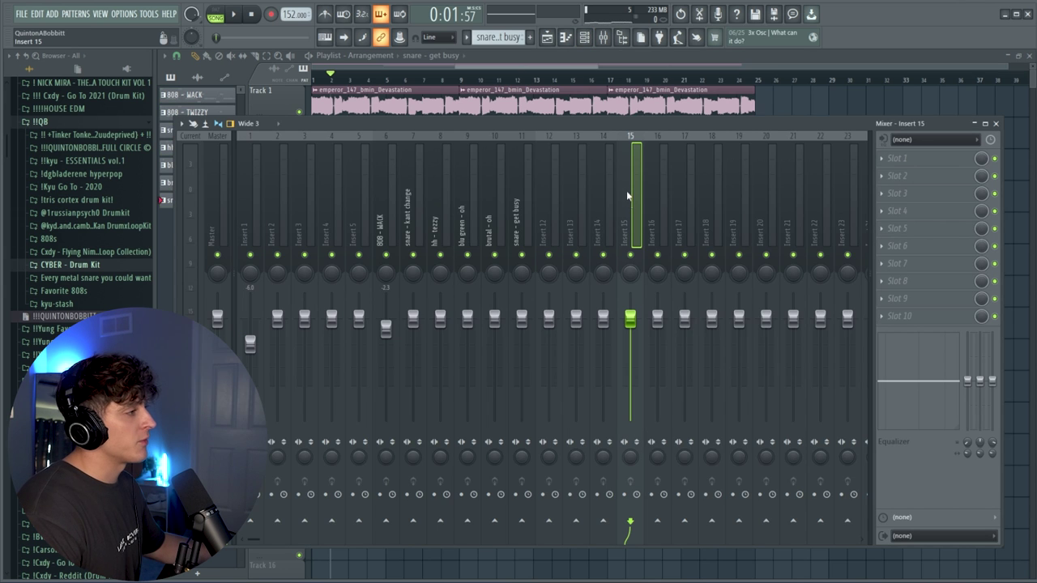
Step: Load the Ken Carson - Yale Main Vocal (waves) mixer state onto insert 15 and send it to inserts 16 and 17
right_click(631, 191)
mouse_move(698, 204)
mouse_move(835, 470)
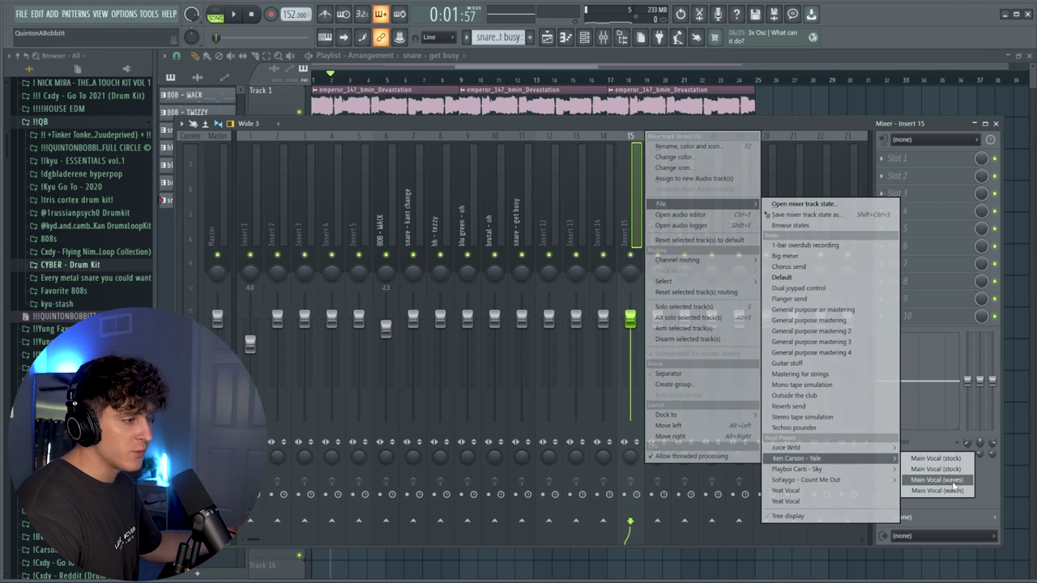
click(953, 481)
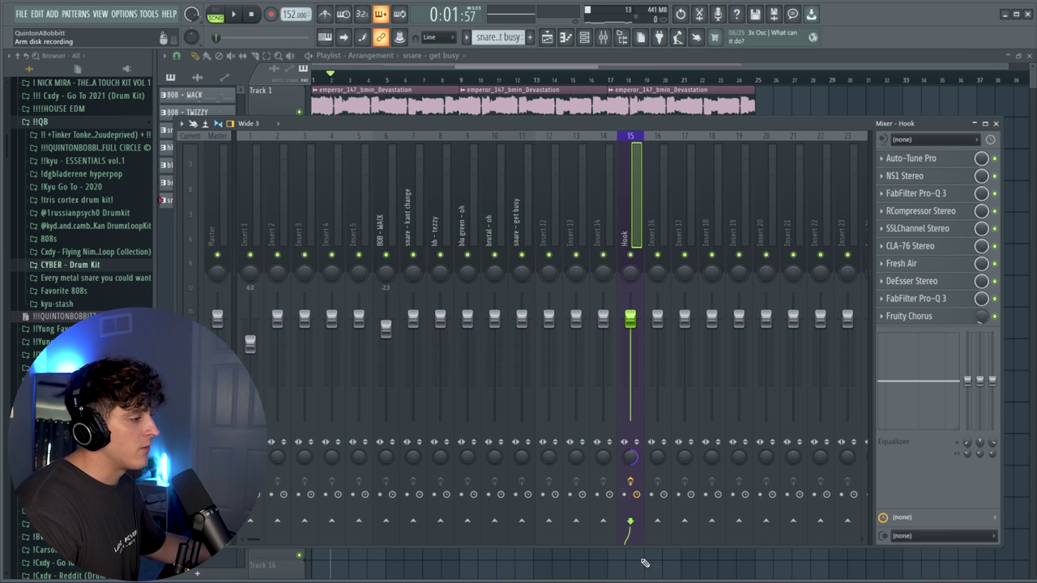
click(658, 523)
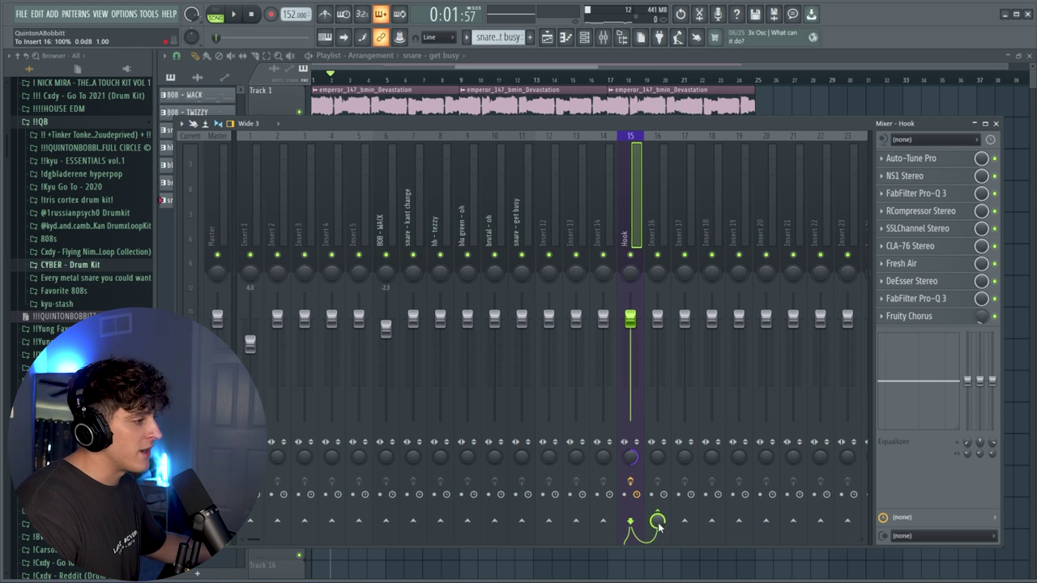
click(684, 522)
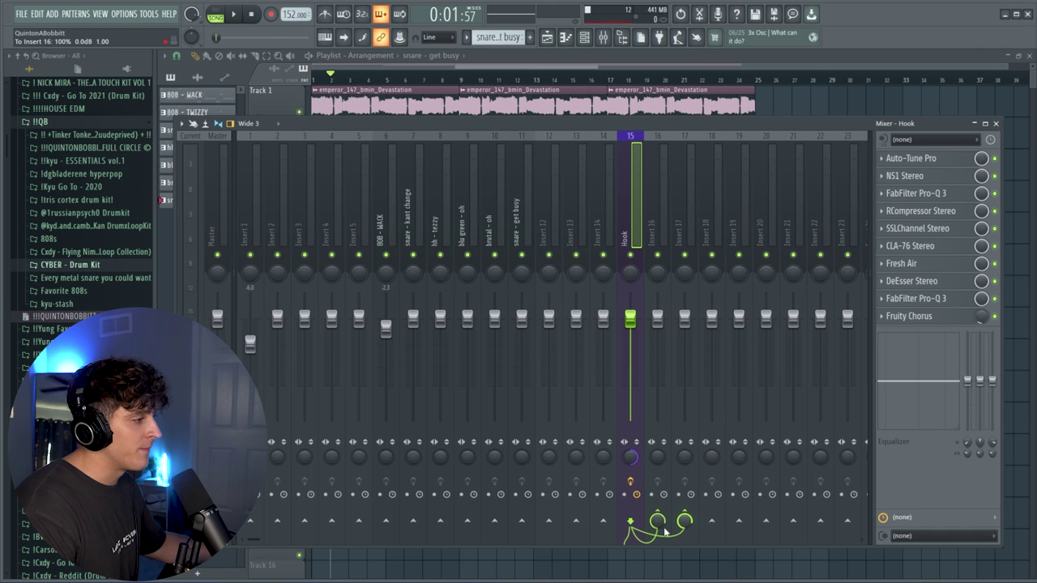
Step: Add ValhallaVintageVerb to insert 16 and load its Vocal Plate preset
click(658, 232)
click(916, 158)
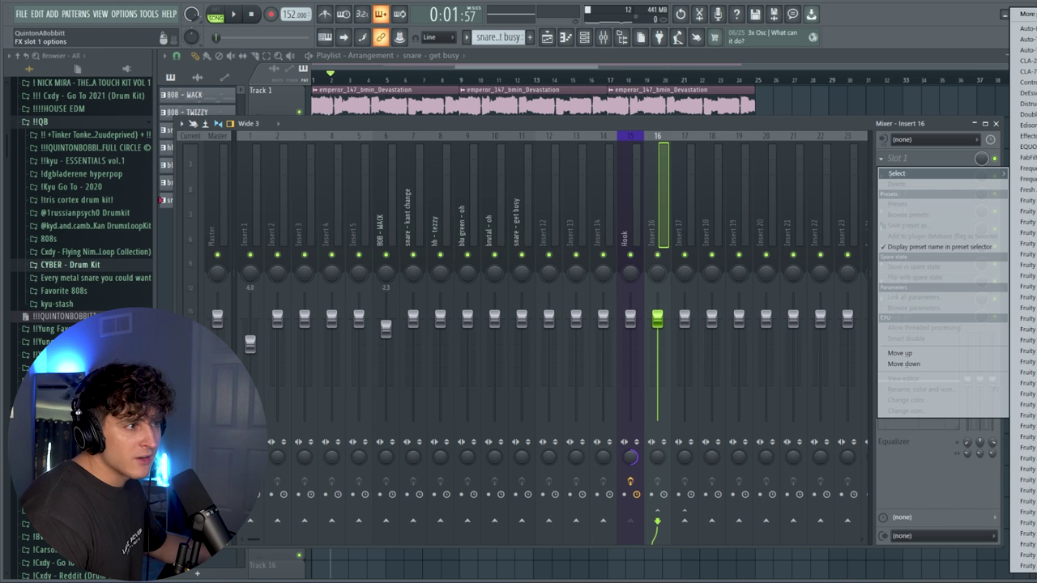
click(1036, 453)
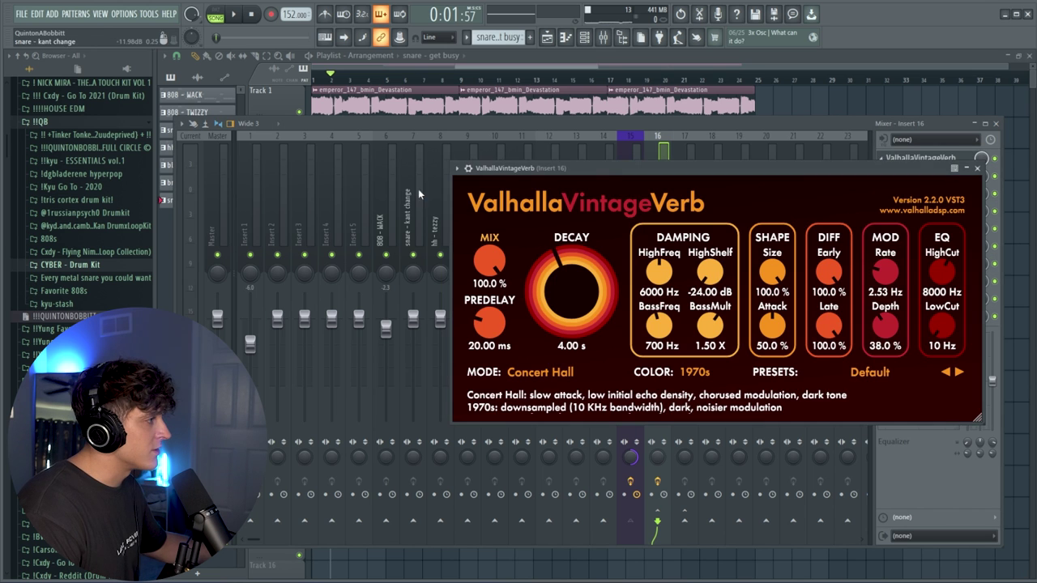
drag(605, 171, 556, 144)
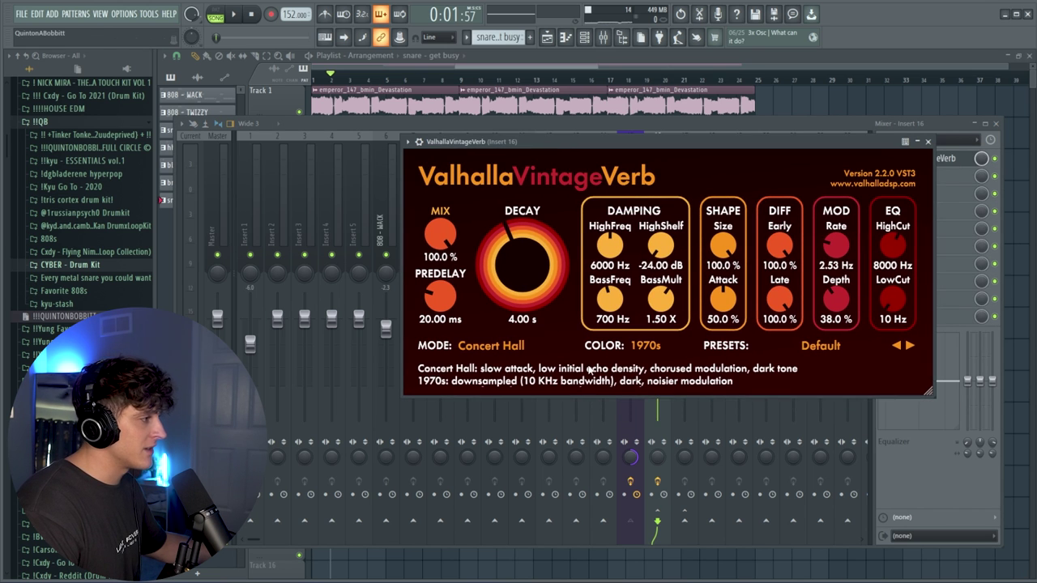
click(822, 346)
mouse_move(782, 269)
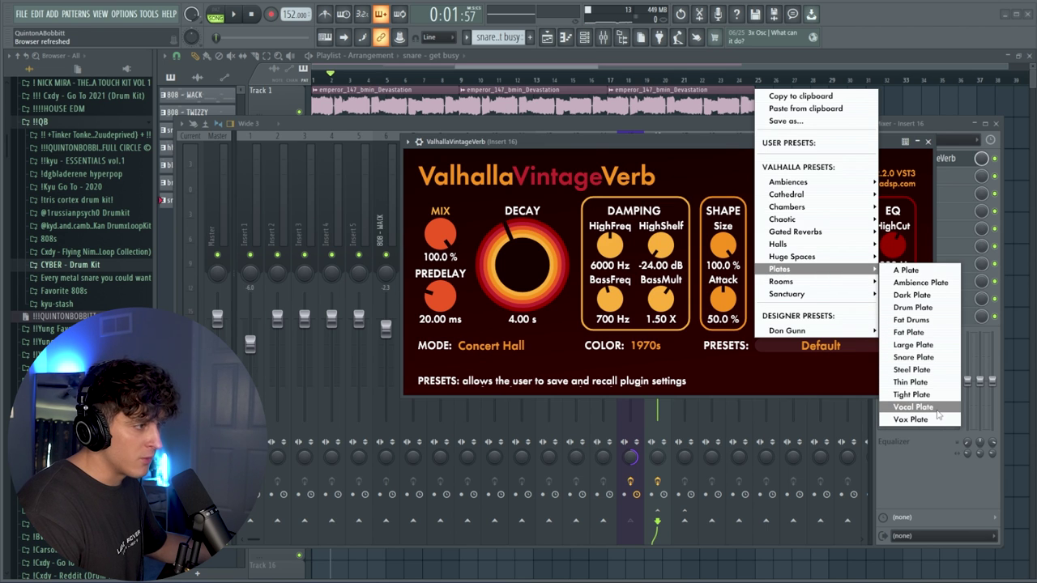
click(913, 406)
Step: Set the reverb's low cut to 180 Hz and close the plugin
scroll(509, 255, up, 10)
scroll(510, 256, up, 4)
scroll(889, 289, up, 5)
scroll(889, 289, up, 3)
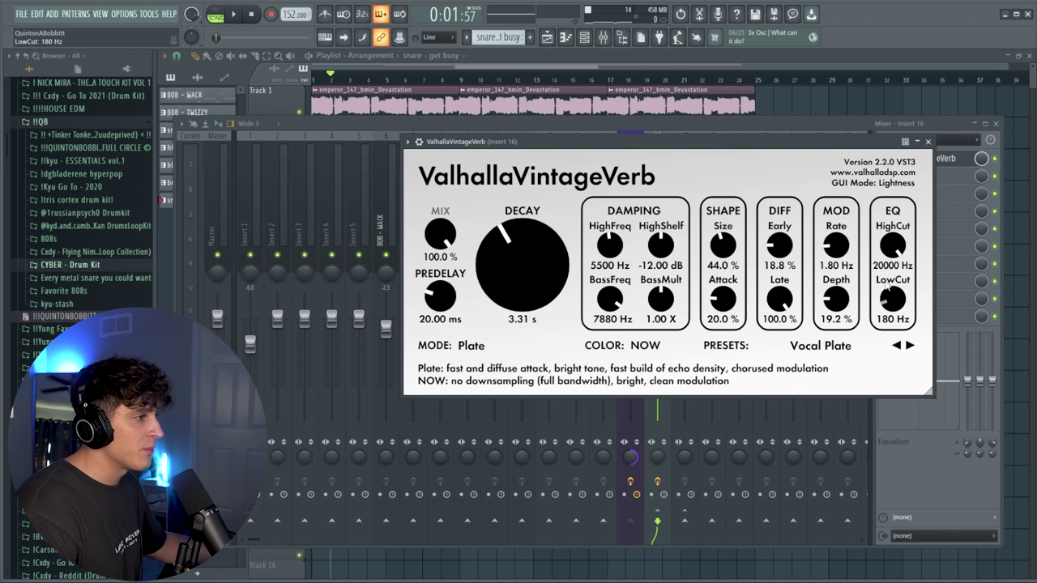
click(929, 142)
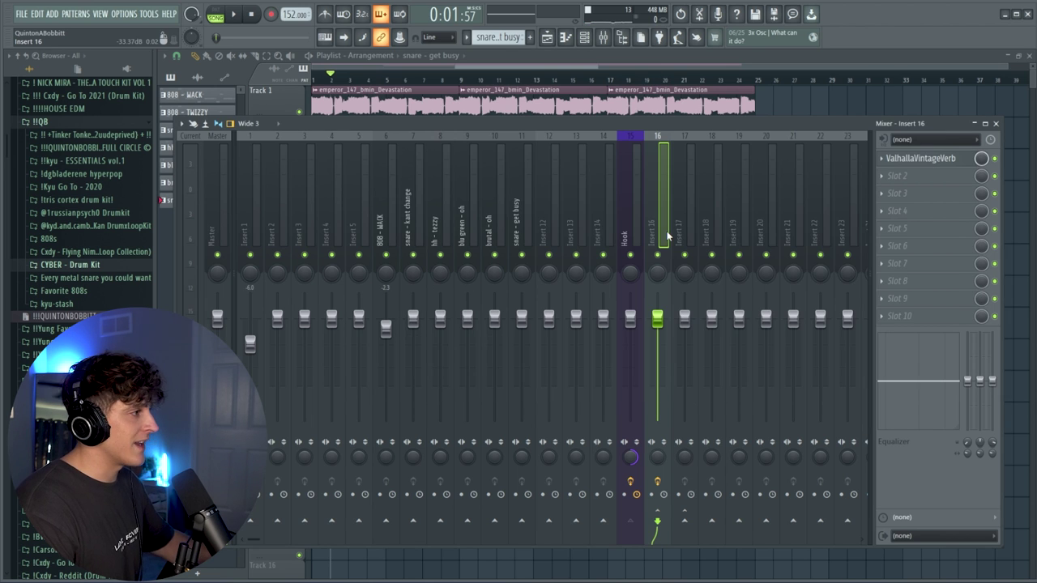
Step: Rename mixer insert 16 as Verb and colour it red
double_click(668, 236)
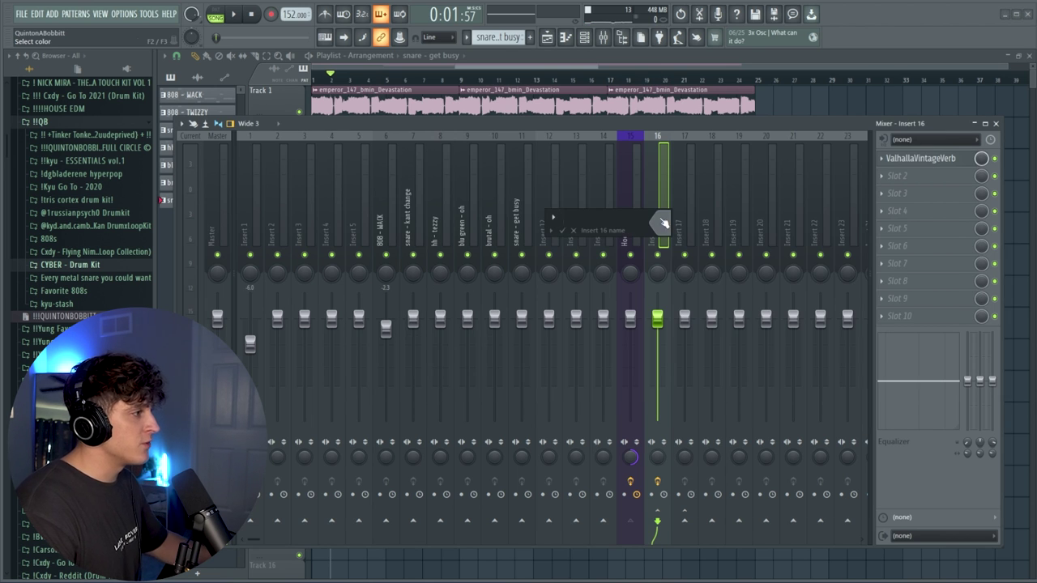
click(583, 213)
text(Verb)
key(Return)
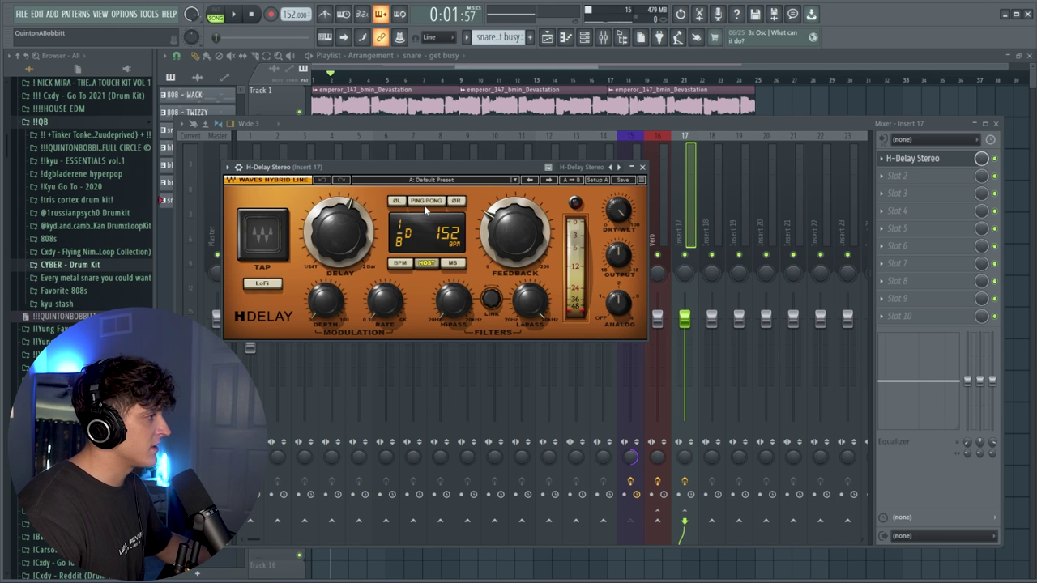
Step: Set the H-Delay on insert 17 to a 1/4 ping-pong delay with less feedback, and reduce Hook's send to it to 35%
drag(514, 232, 513, 223)
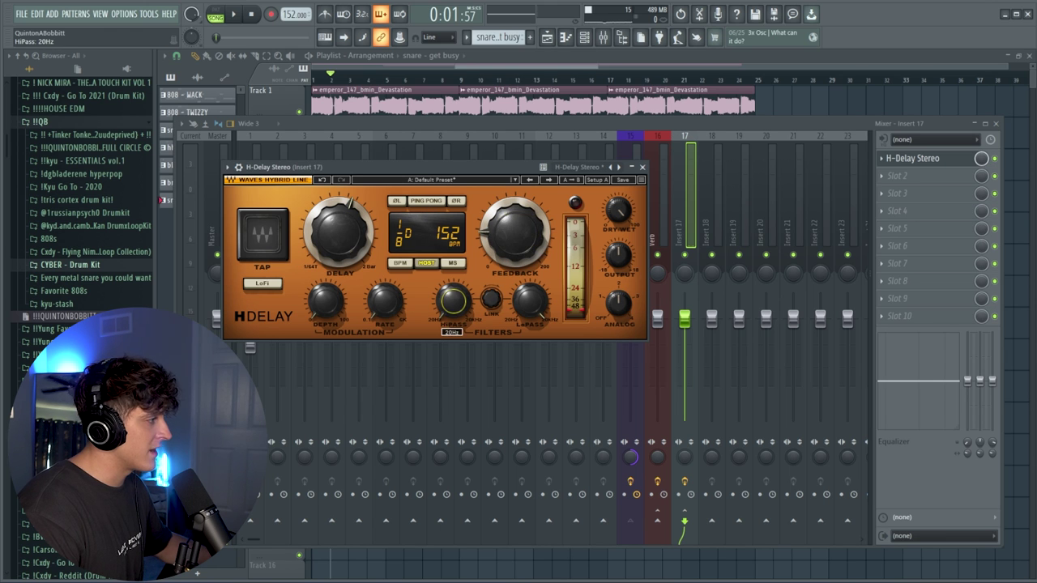
drag(336, 253, 336, 243)
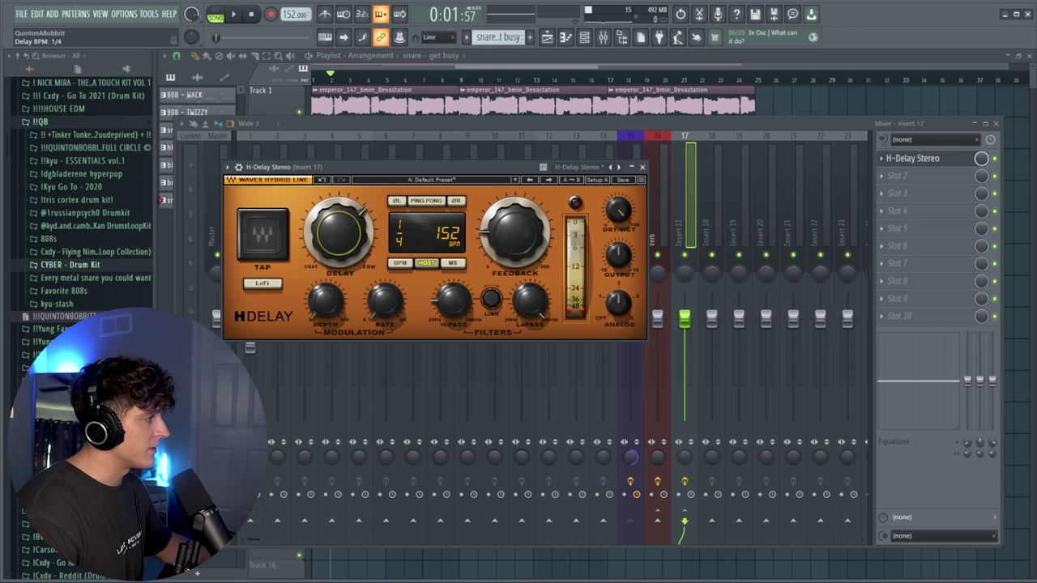
drag(442, 168, 500, 175)
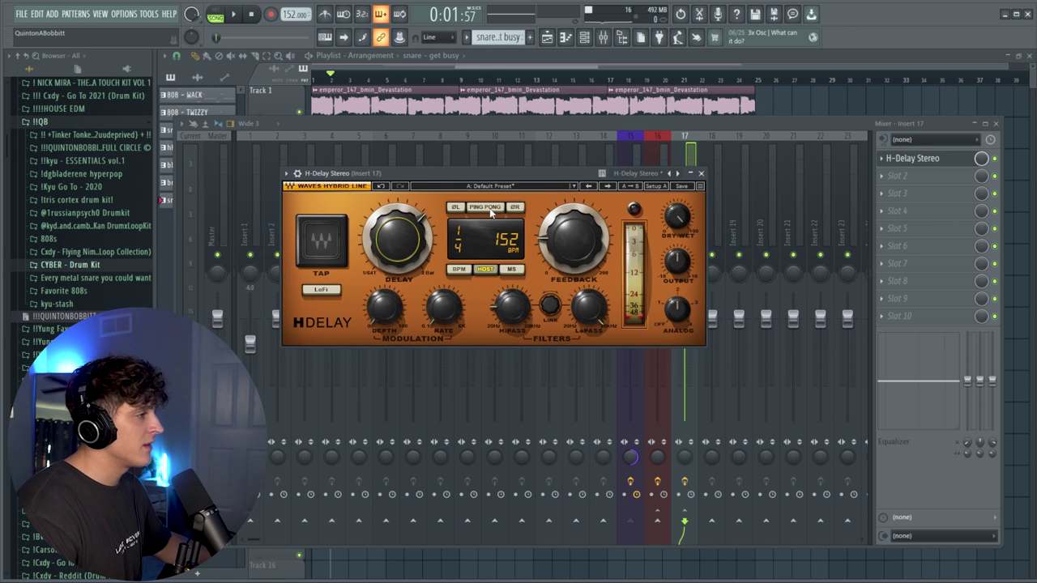
click(489, 207)
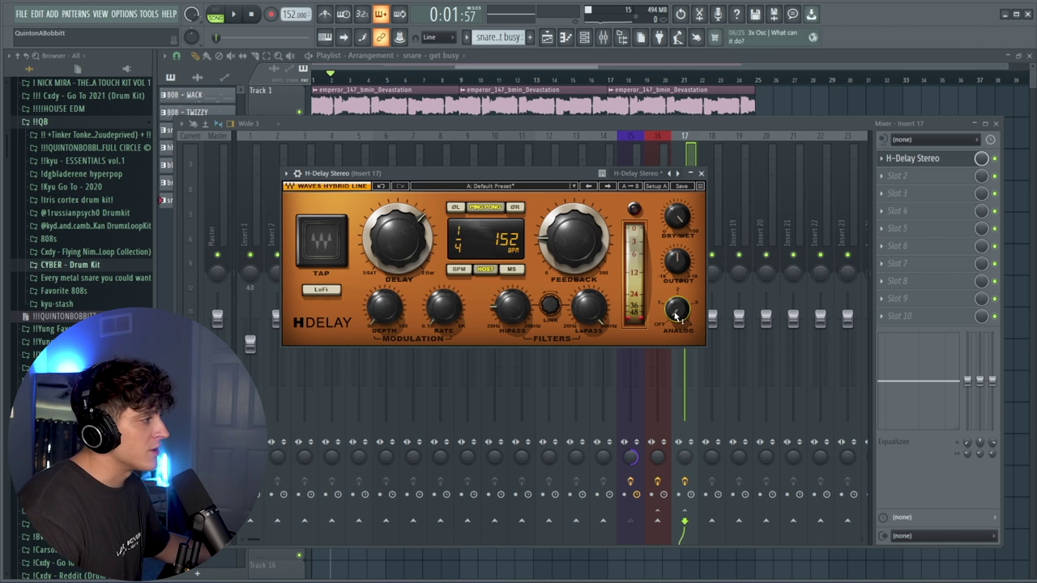
click(701, 173)
click(632, 230)
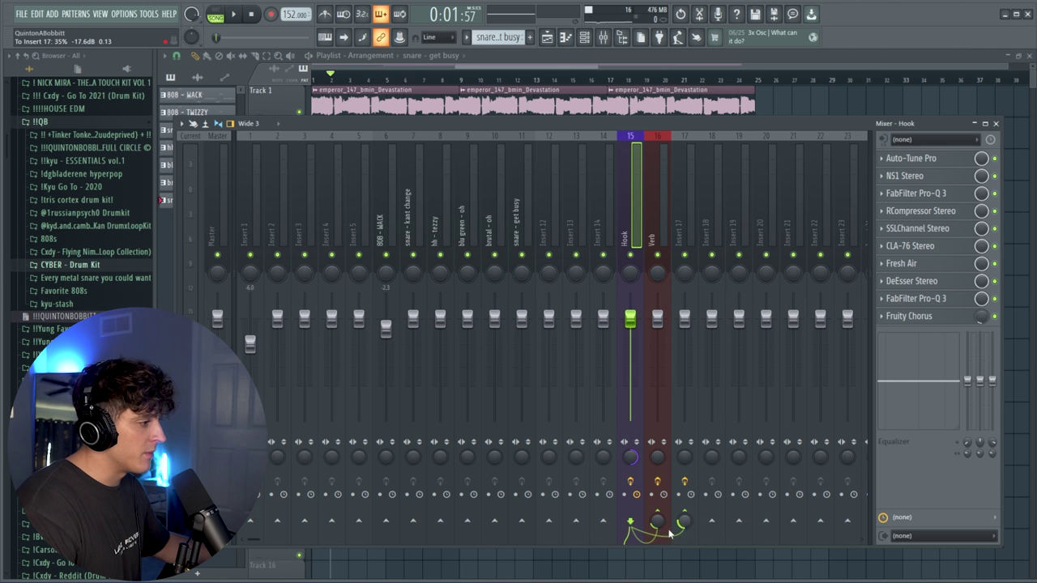
Step: Rename mixer insert 17 as delay and colour it orange
click(687, 216)
key(F2)
click(683, 212)
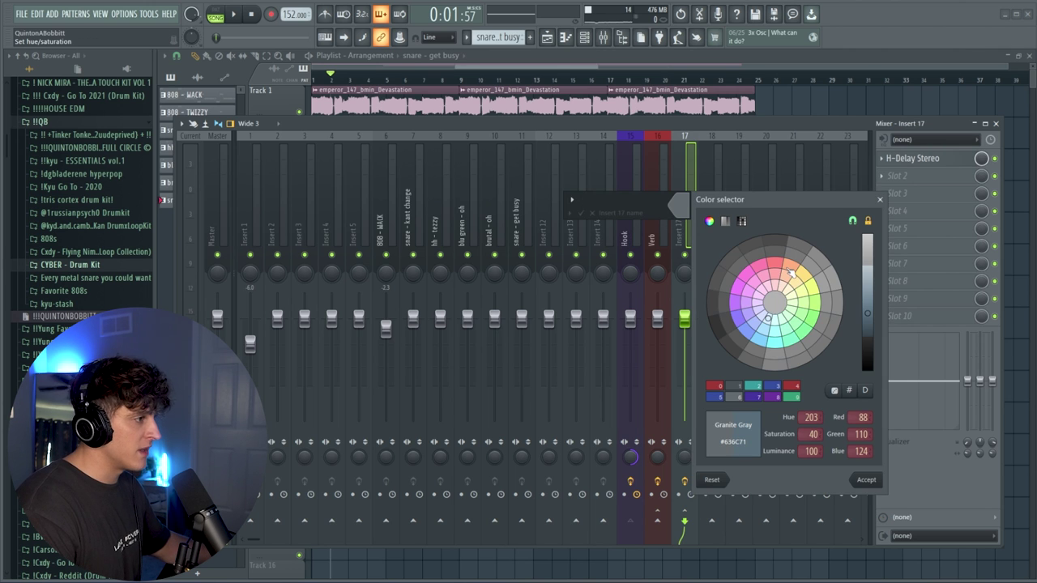
click(865, 479)
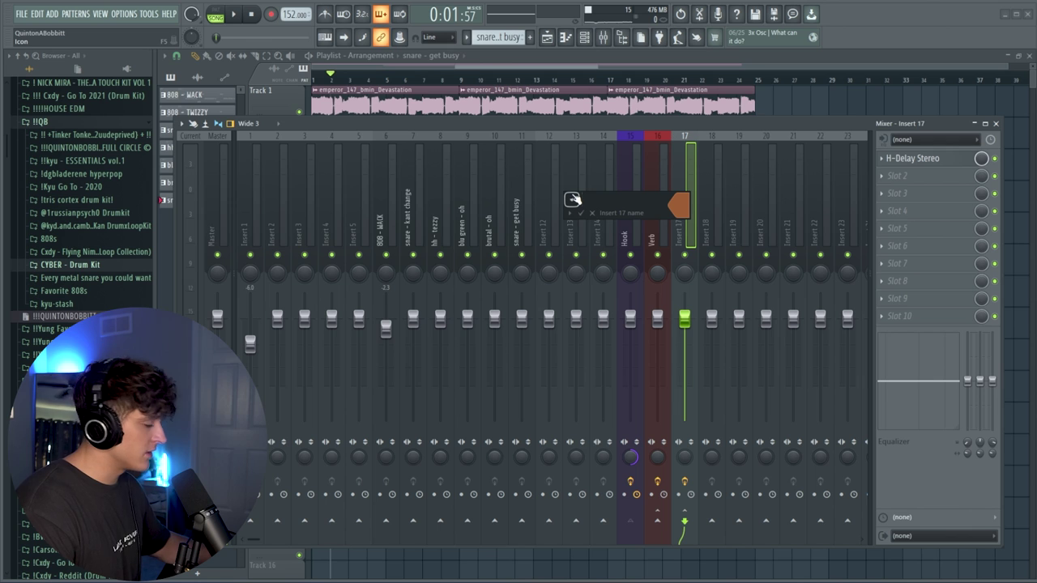
text(delay)
key(Return)
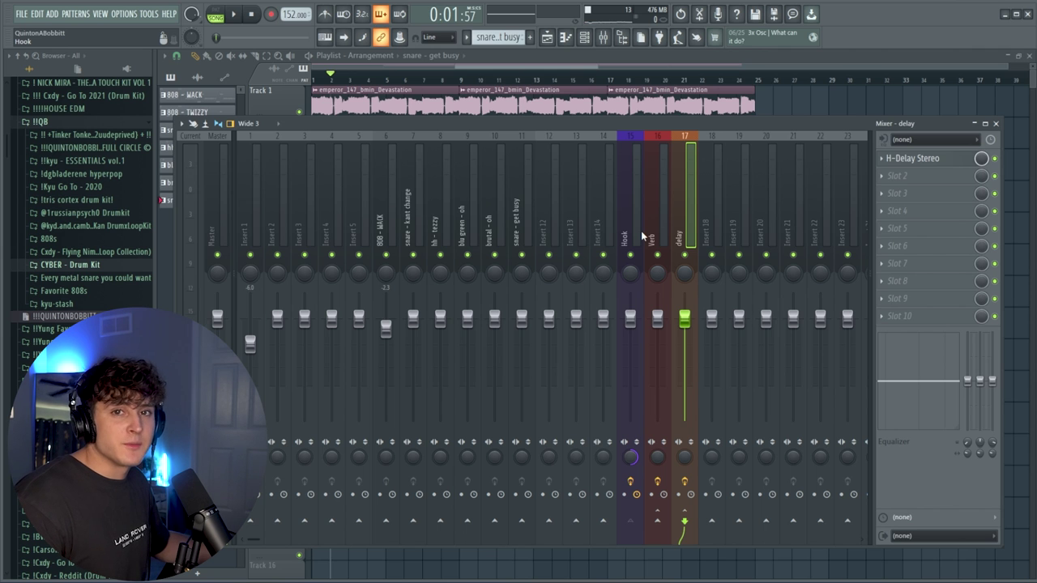
Step: Assign the Hook mixer track to a new playlist audio track and choose Input 1 as its audio source
click(634, 235)
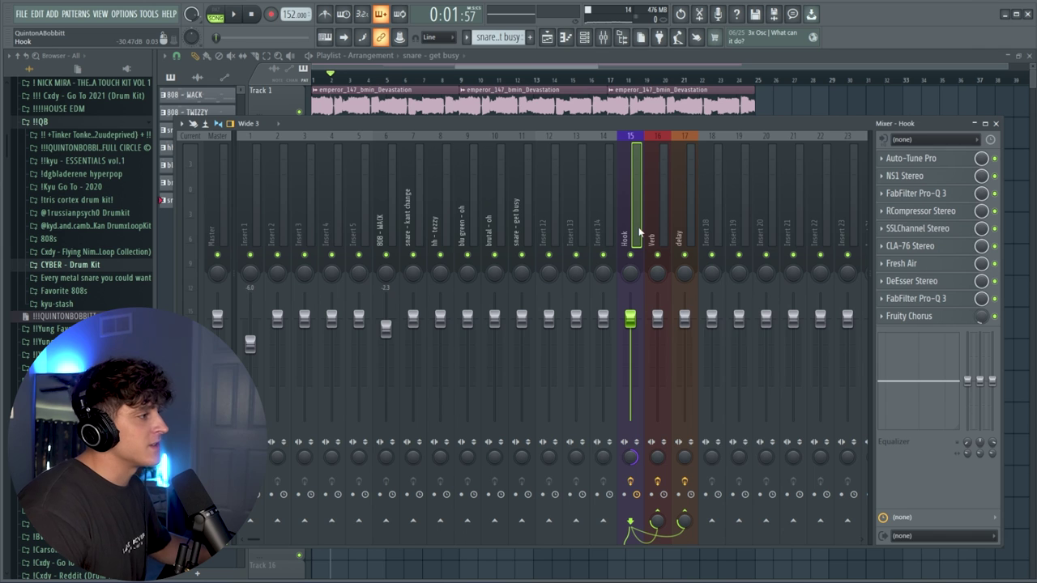
right_click(639, 232)
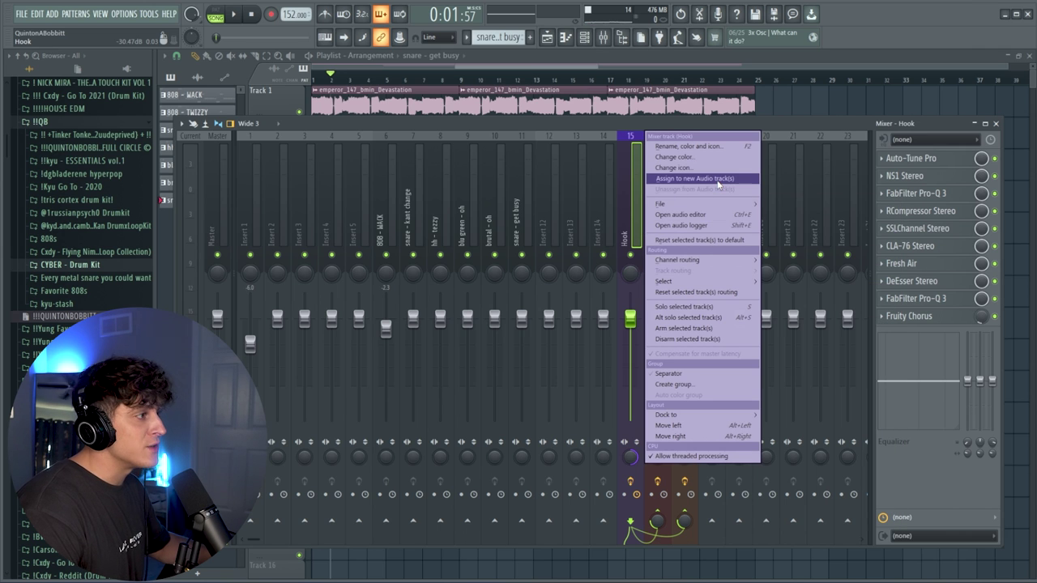
click(718, 180)
key(F9)
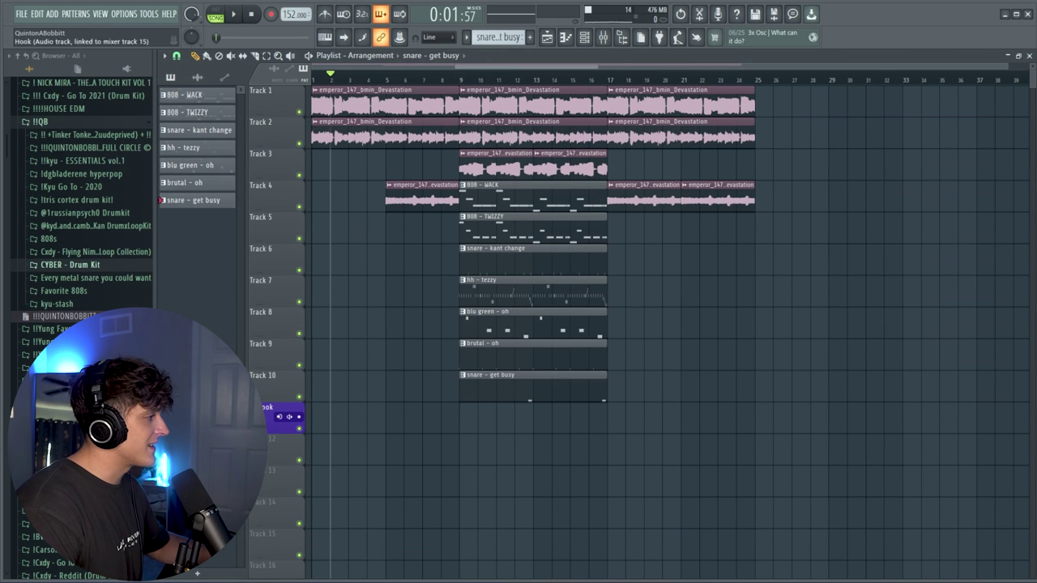
click(289, 417)
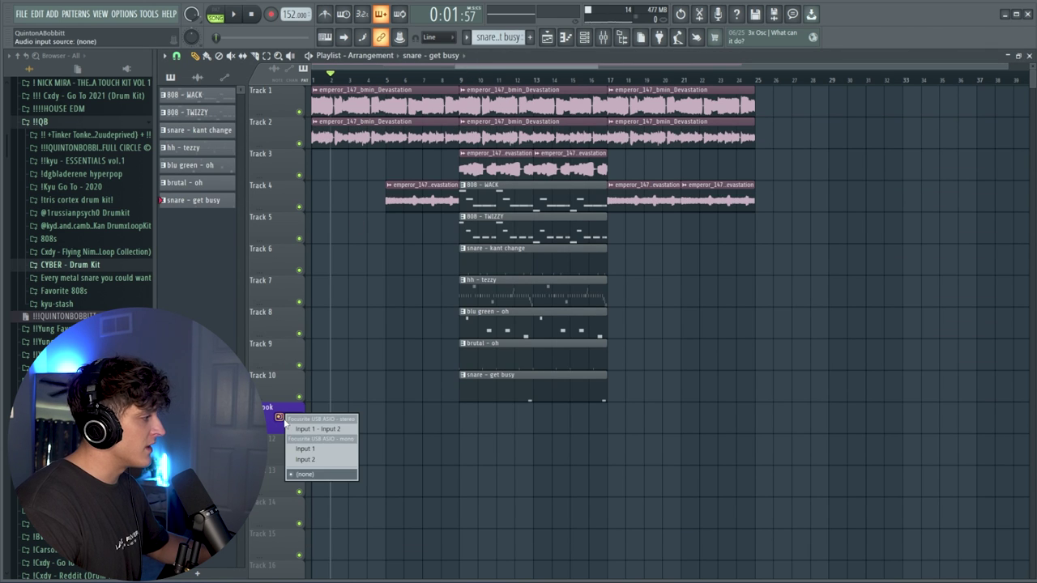
click(327, 450)
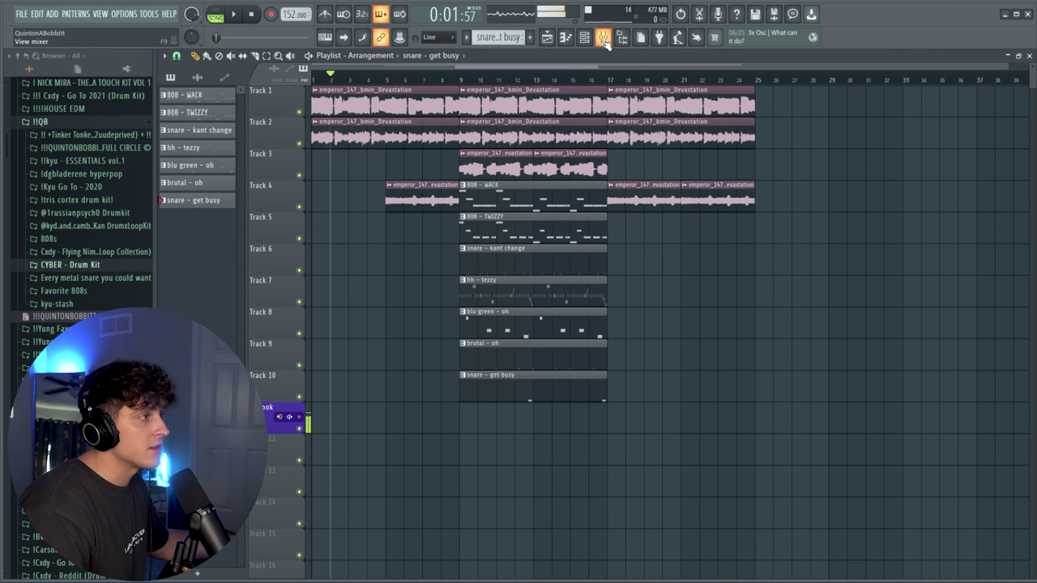
Step: Check NS1 Stereo on the Hook mixer track and set the key in its Auto-Tune Pro to B
click(603, 39)
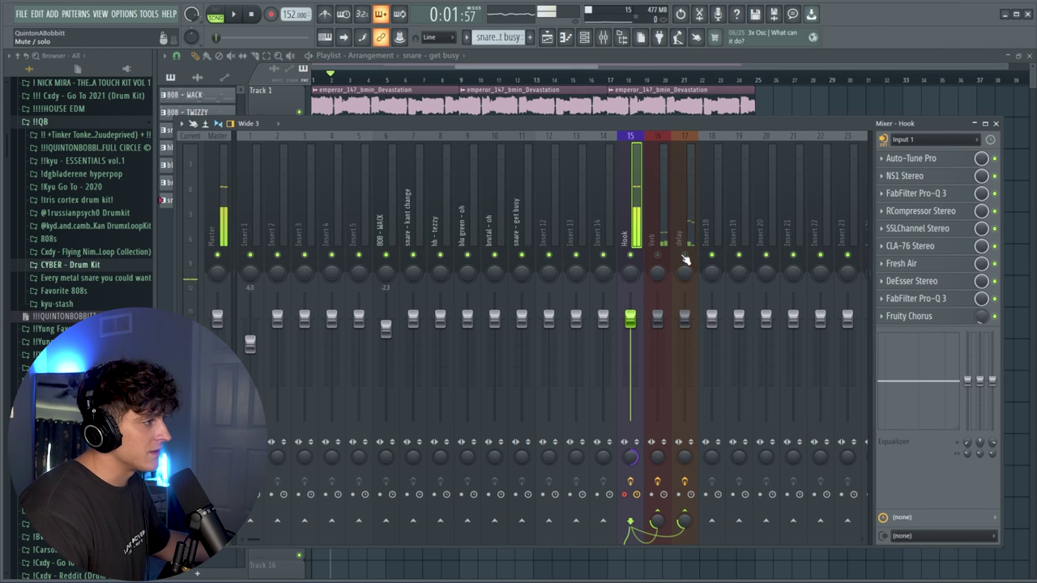
click(904, 176)
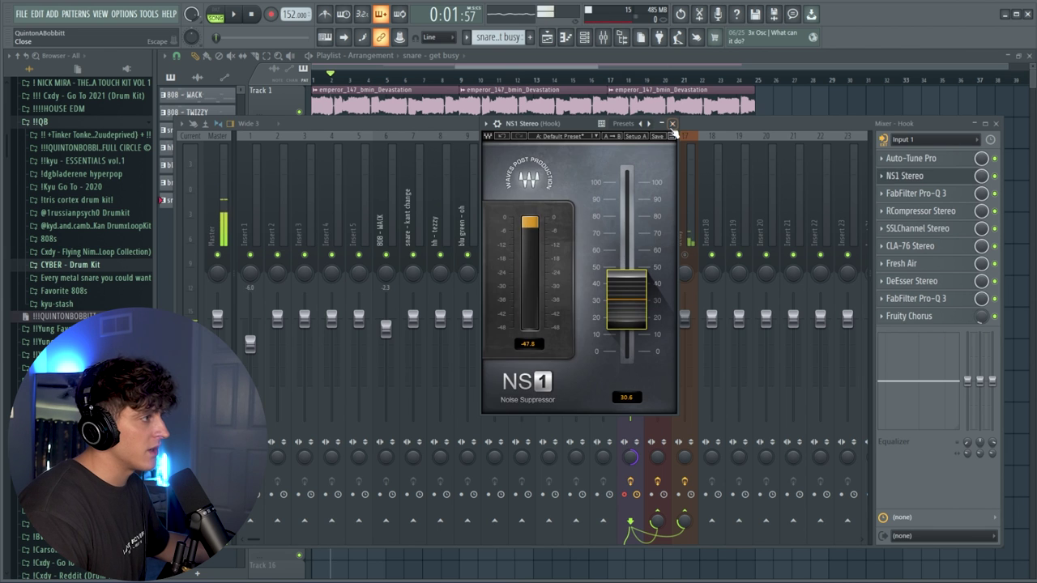
click(904, 176)
click(909, 158)
drag(627, 170, 522, 129)
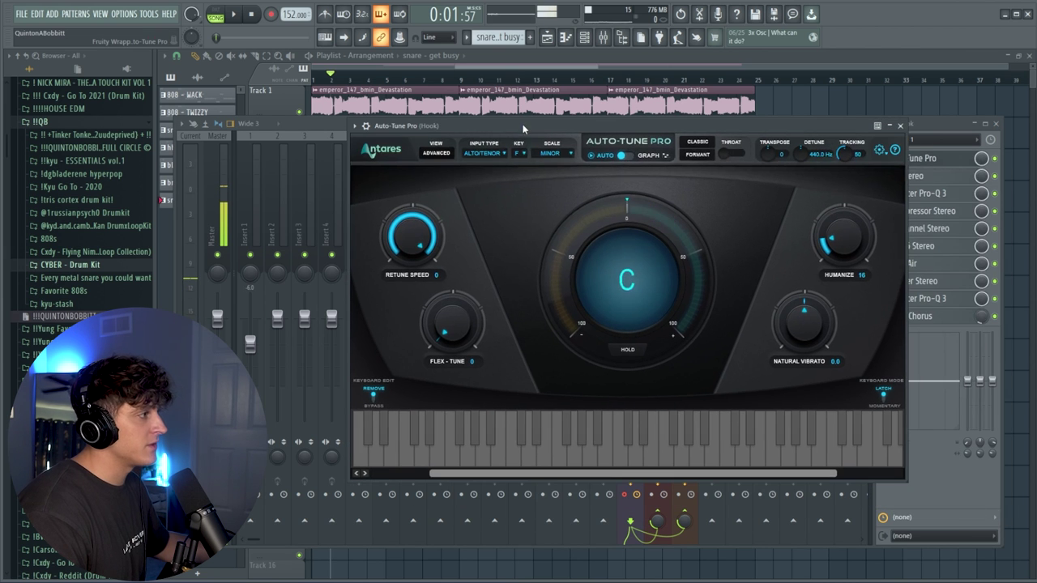
click(522, 154)
click(535, 292)
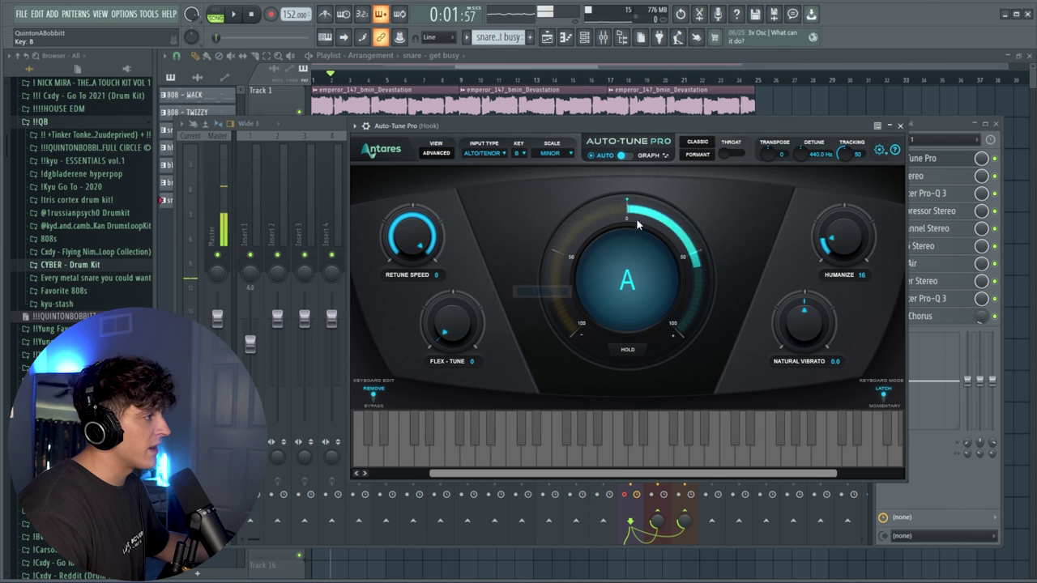
click(901, 126)
Step: Play the arrangement to hear the live vocal input through the Hook chain, and return to the playlist
key(space)
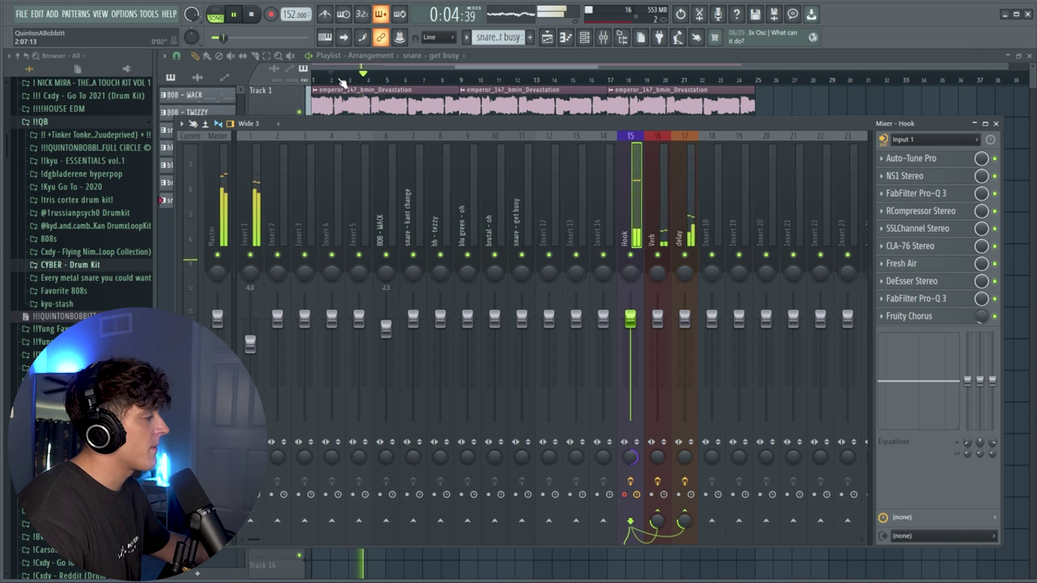
key(F9)
key(space)
Step: Duplicate the recorded Hook vocal clips on the two Hook tracks so they repeat from just before bar 17
key(space)
scroll(342, 71, up, 3)
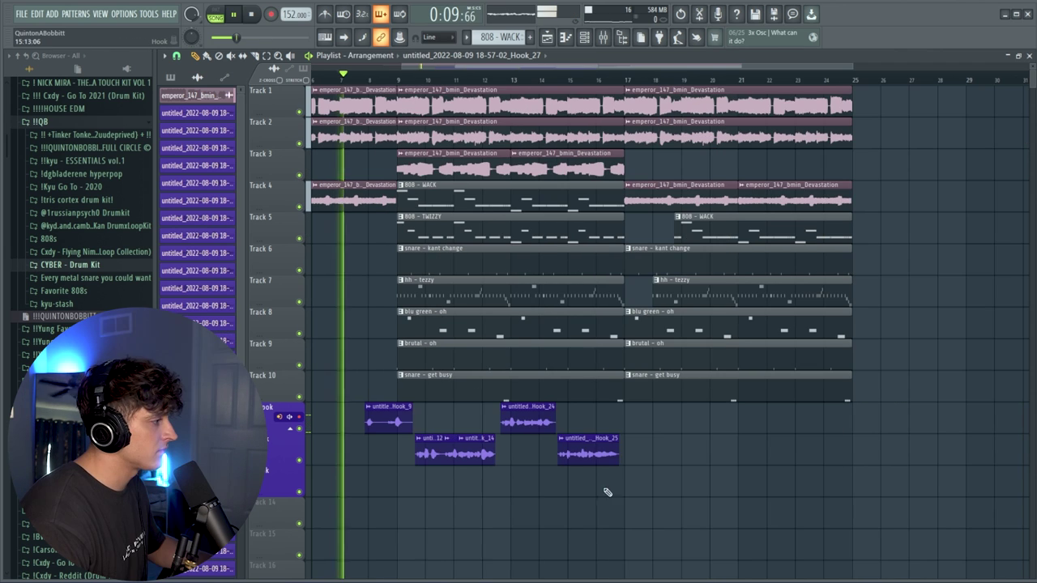
drag(690, 530, 615, 433)
ctrl+click(655, 486)
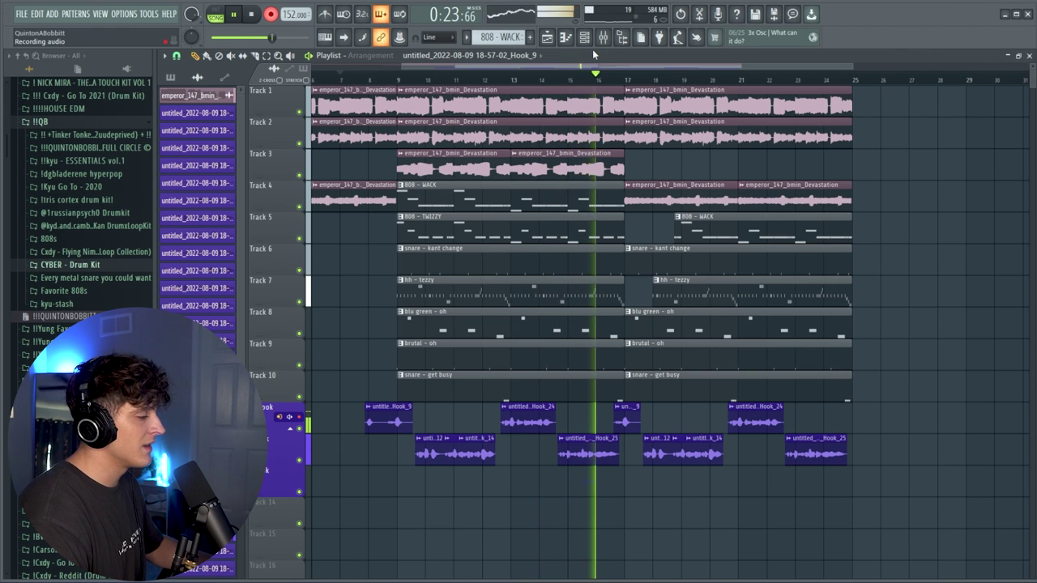
Step: Copy the Hook mixer track's state with its full effect chain onto mixer track 16
right_click(633, 226)
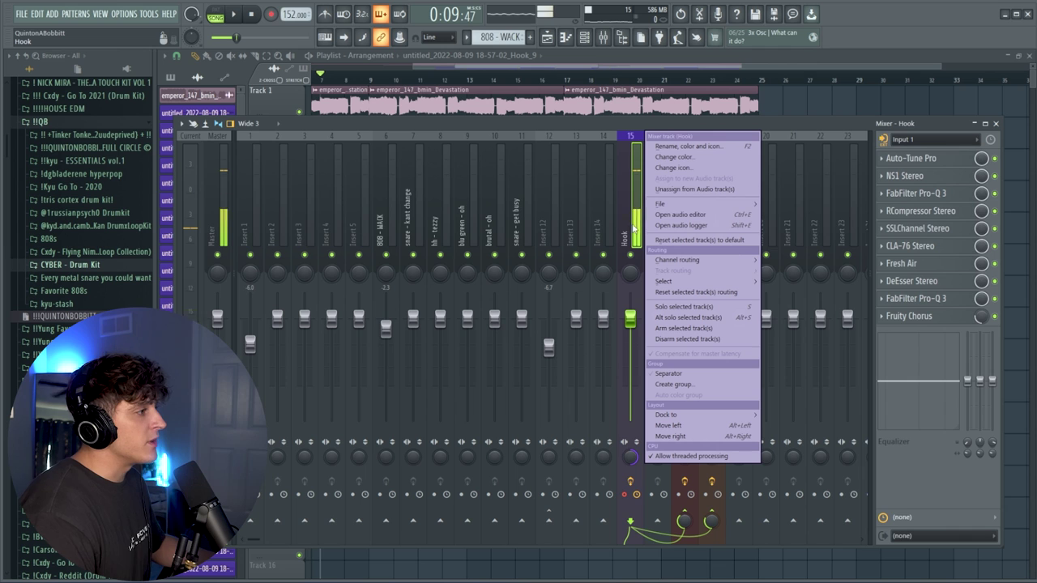
mouse_move(663, 204)
click(798, 273)
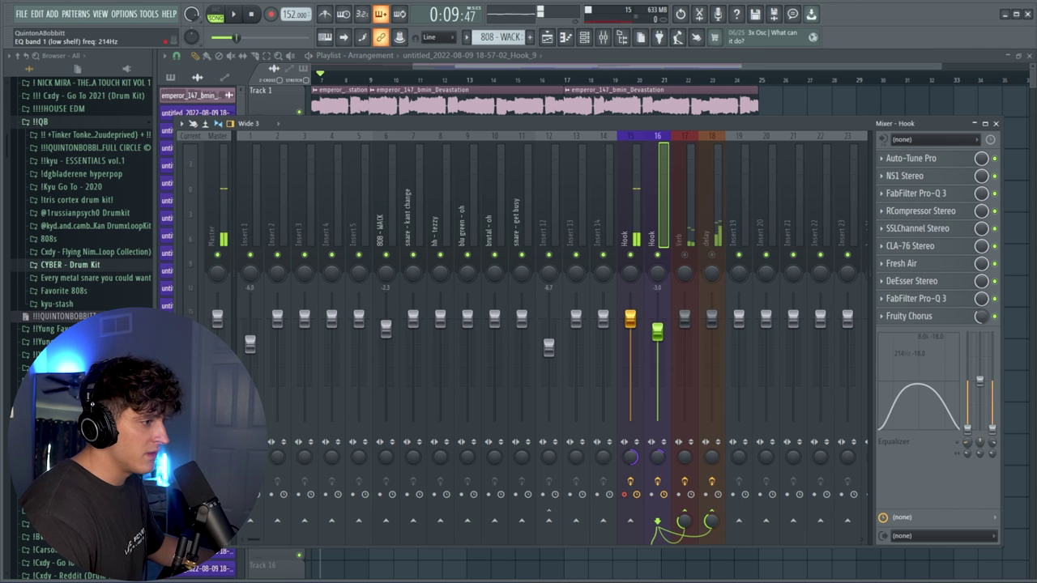
Step: Assign mixer track 16 to a new playlist audio track and rename it Adlibs
right_click(652, 216)
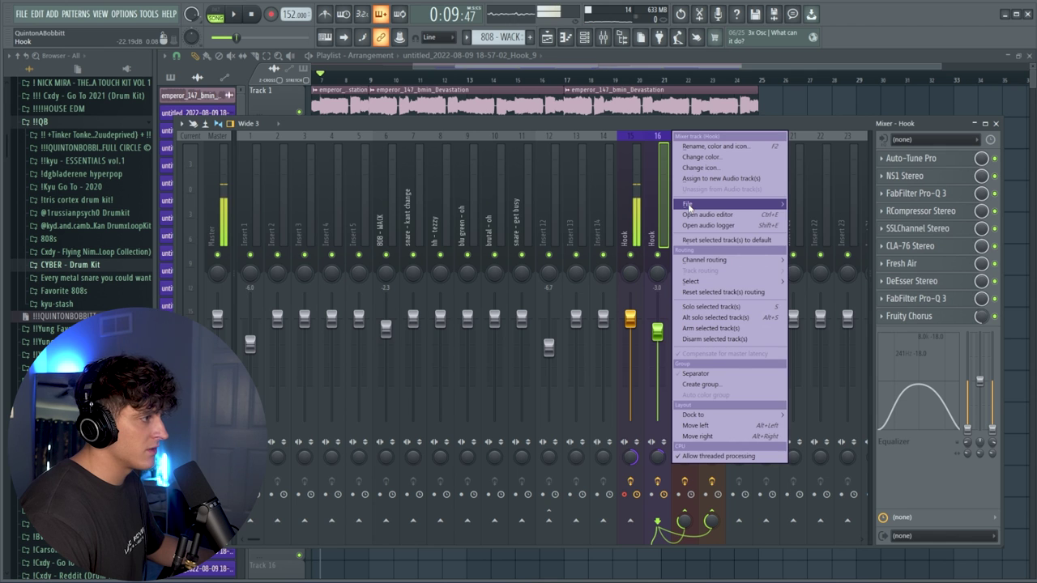
mouse_move(688, 208)
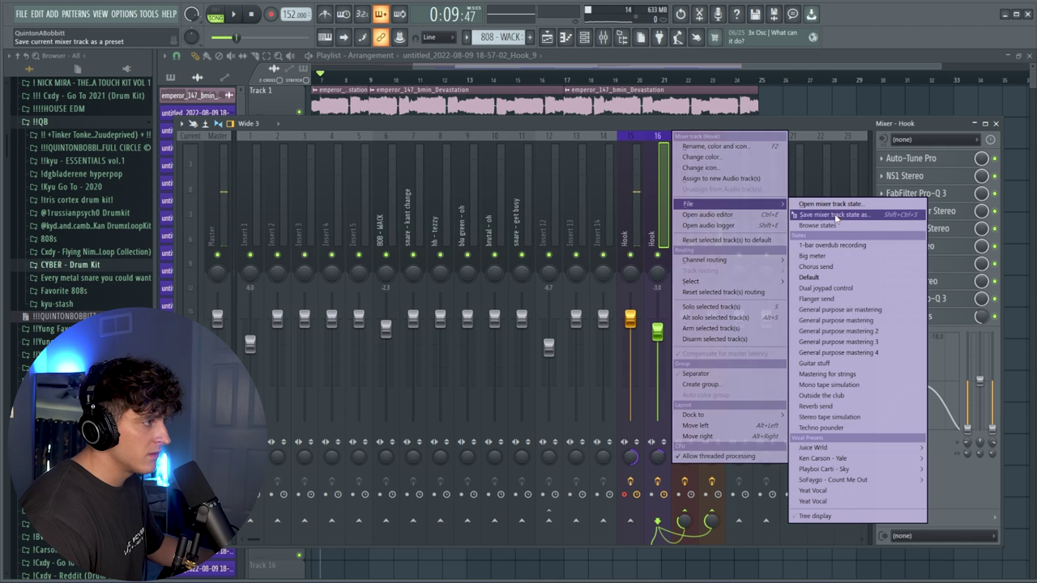
click(702, 179)
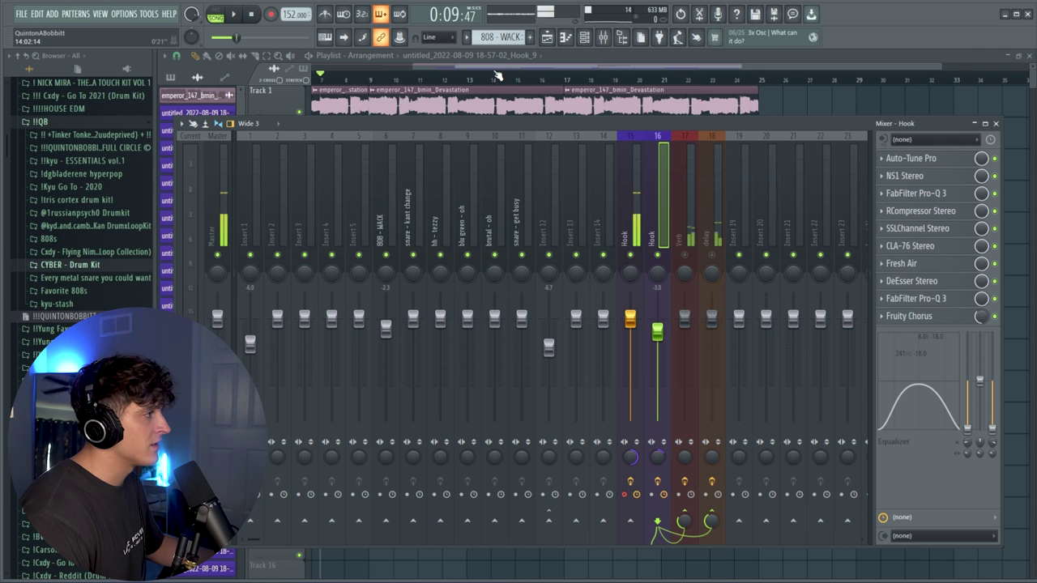
double_click(664, 239)
text(Adlib)
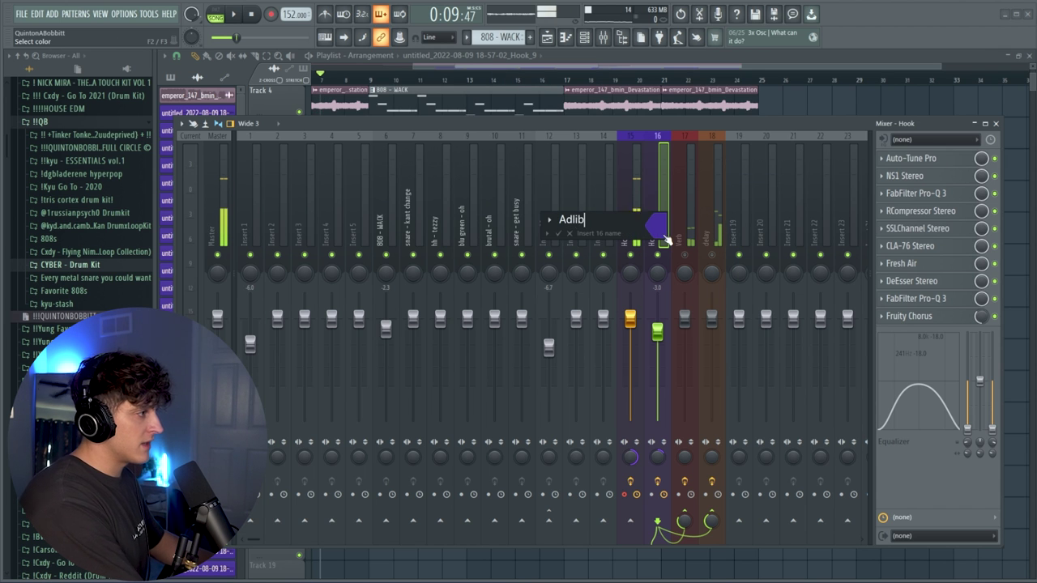
text(s)
key(Return)
click(540, 116)
key(space)
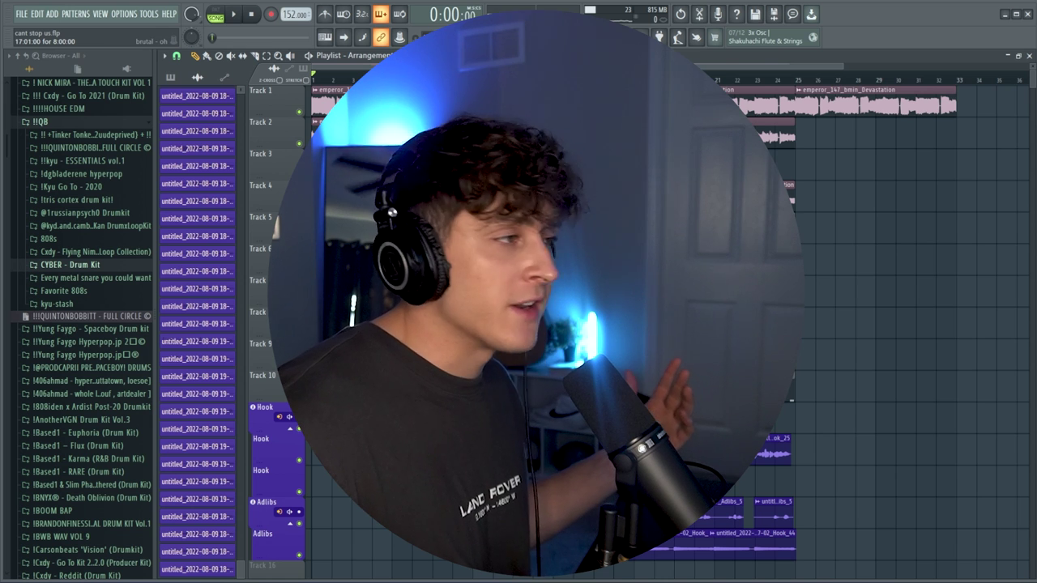
Step: Play the arrangement from the start, check the Master track in the mixer, and return to the playlist
key(space)
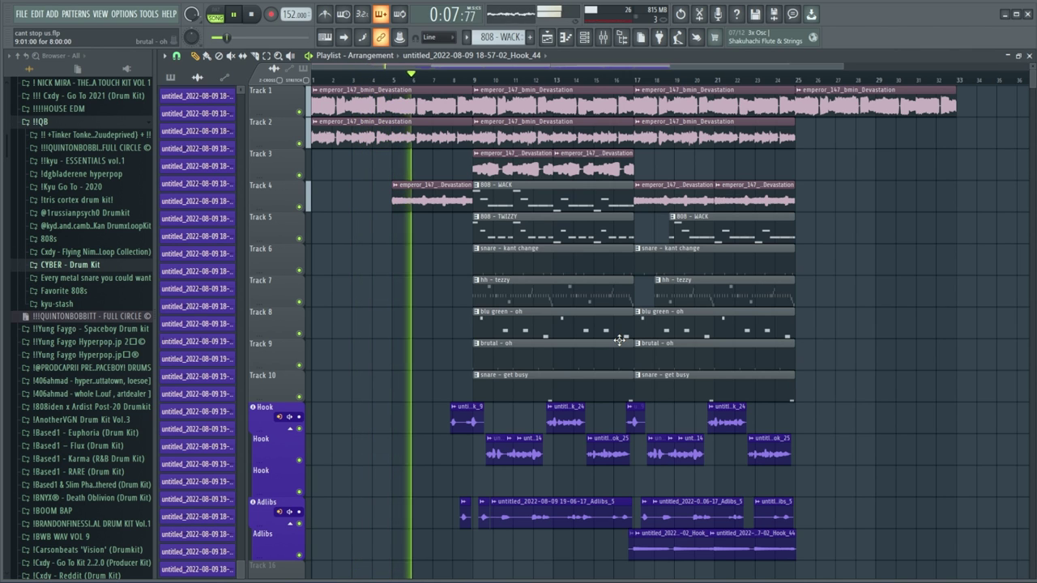
click(603, 38)
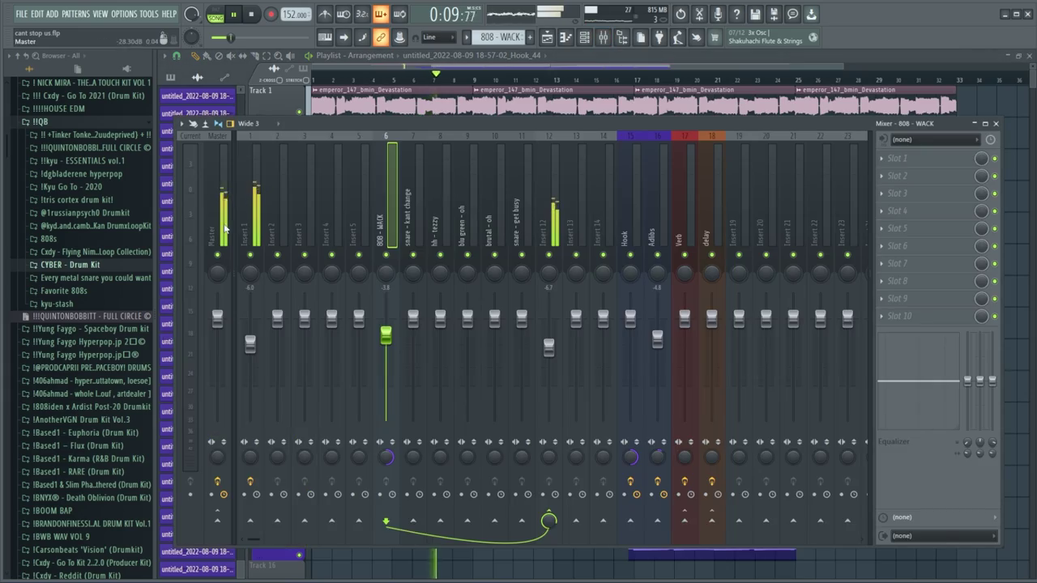
click(225, 231)
click(517, 62)
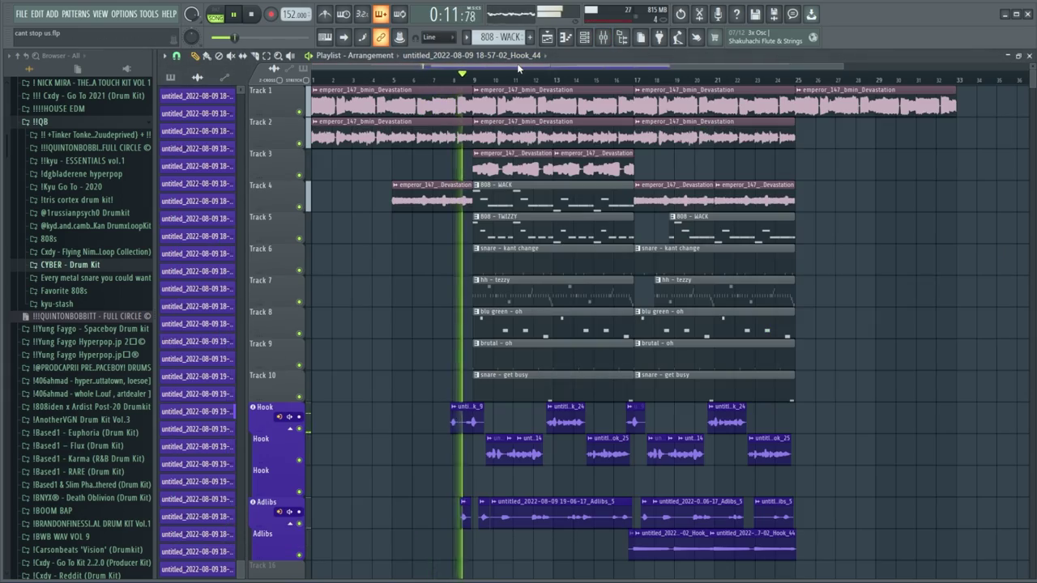